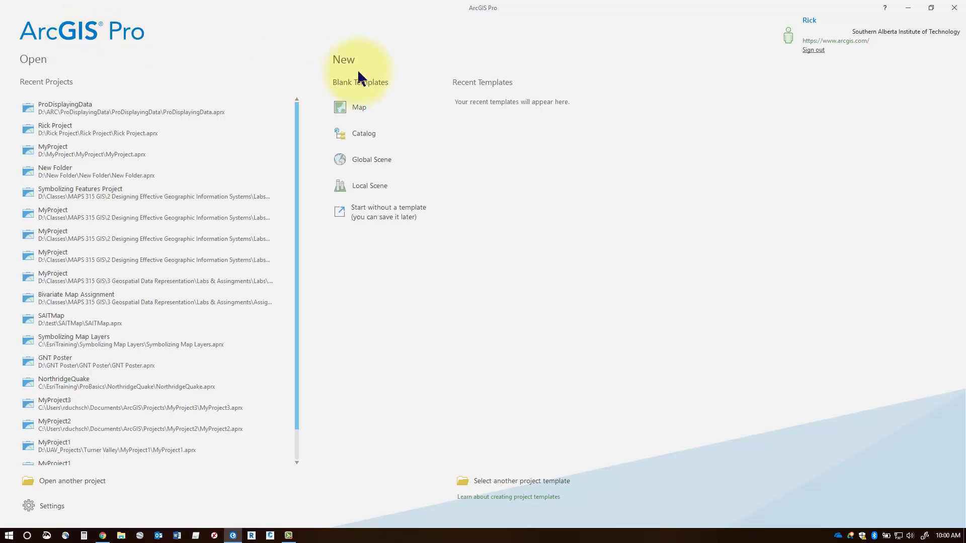
Start a project without a template and save it as MyProject in the ArcGIS Pro folder on the Projects (D:) drive.
{"action": "left_click", "coordinate": [380, 218]}
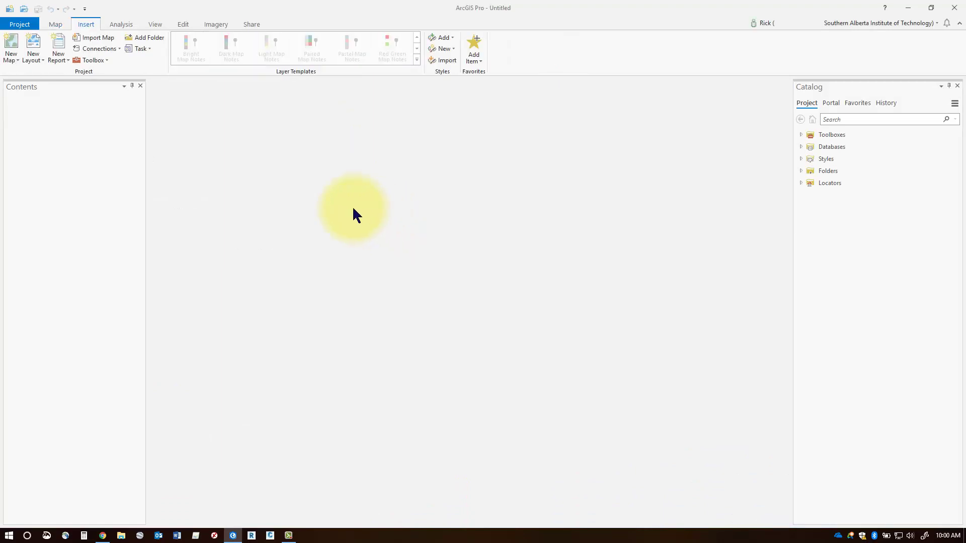
{"action": "left_click", "coordinate": [17, 25]}
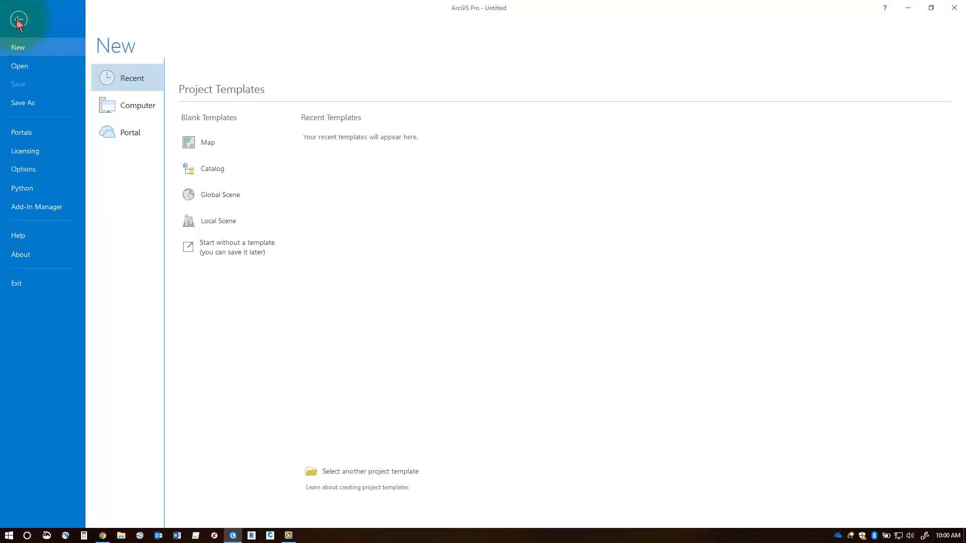
{"action": "left_click", "coordinate": [28, 105]}
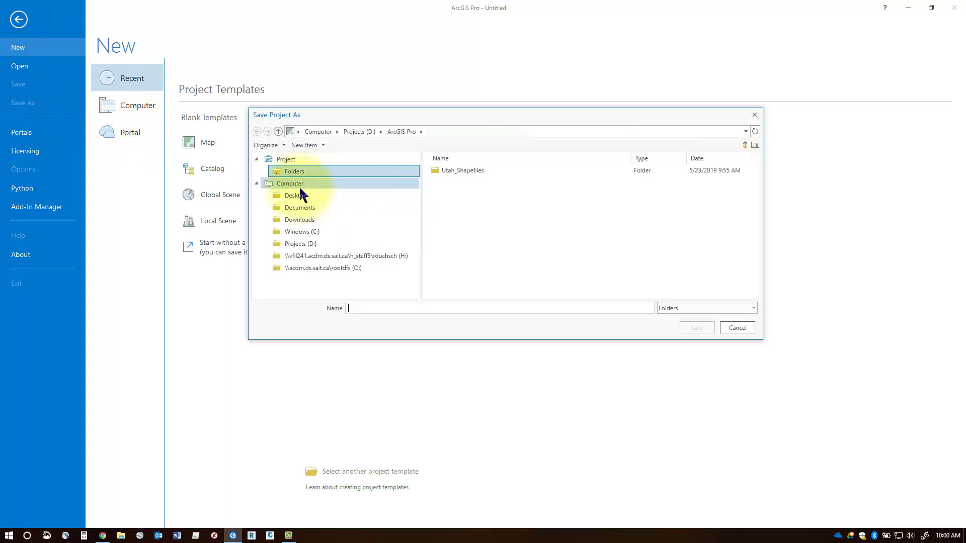
{"action": "left_click", "coordinate": [303, 243]}
{"action": "double_click", "coordinate": [478, 170]}
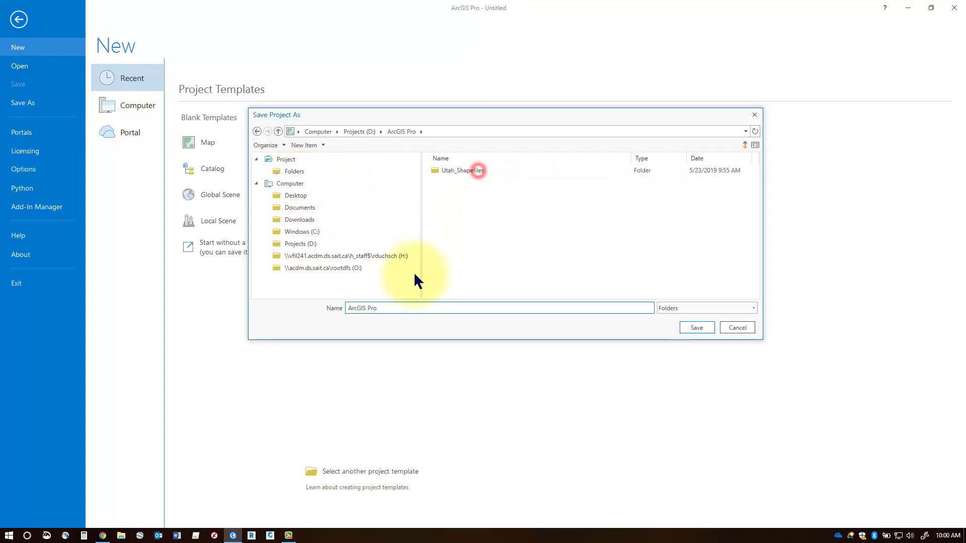
{"action": "left_click_drag", "start_coordinate": [401, 308], "coordinate": [316, 306]}
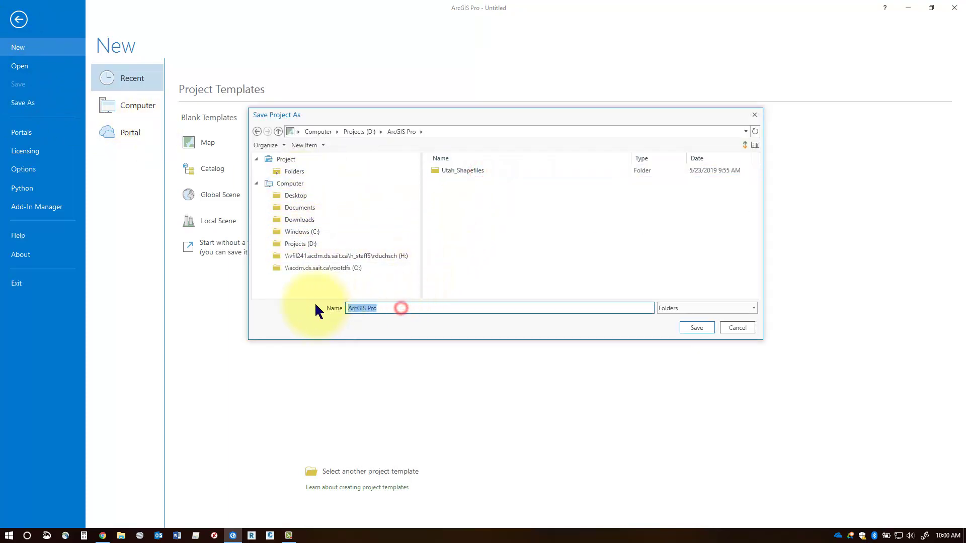
{"action": "type", "text": "MyPr"}
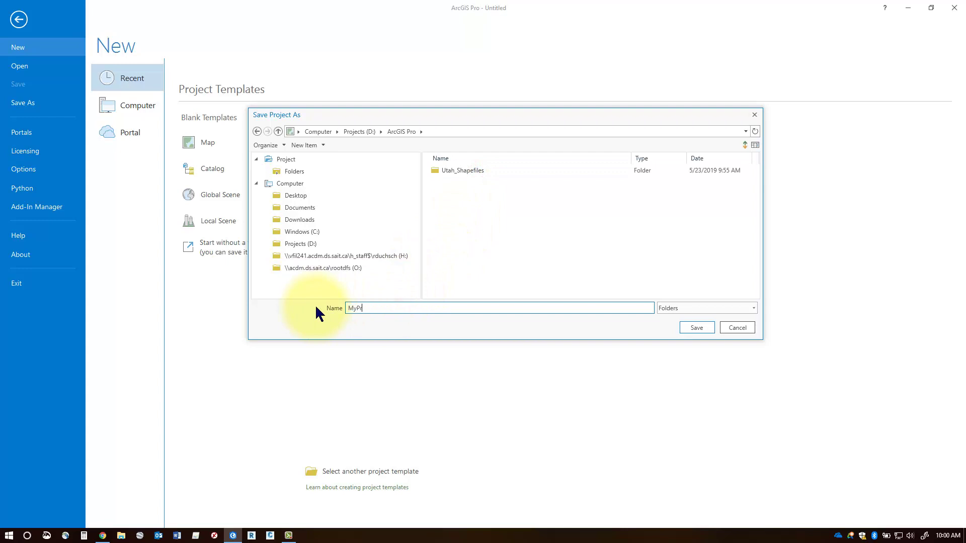
{"action": "type", "text": "oject"}
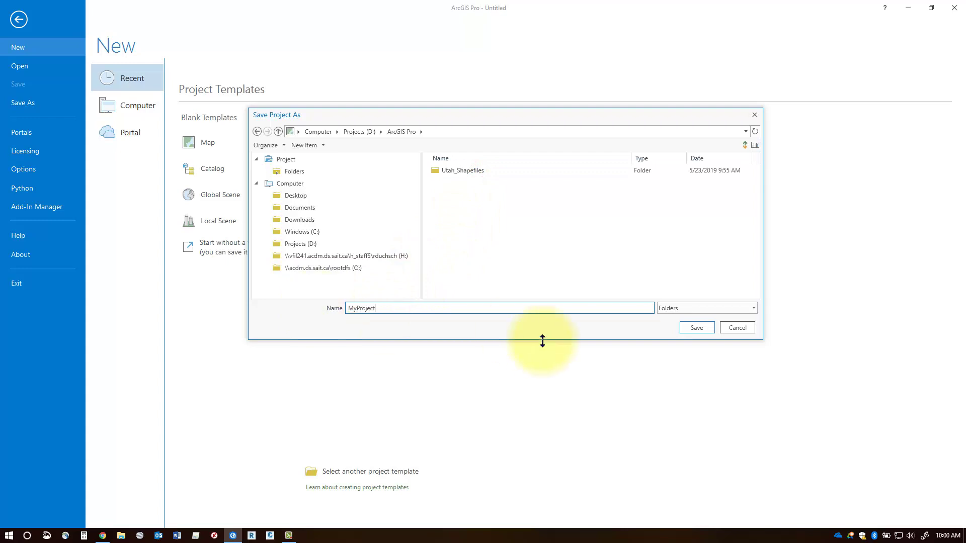
{"action": "left_click", "coordinate": [697, 328]}
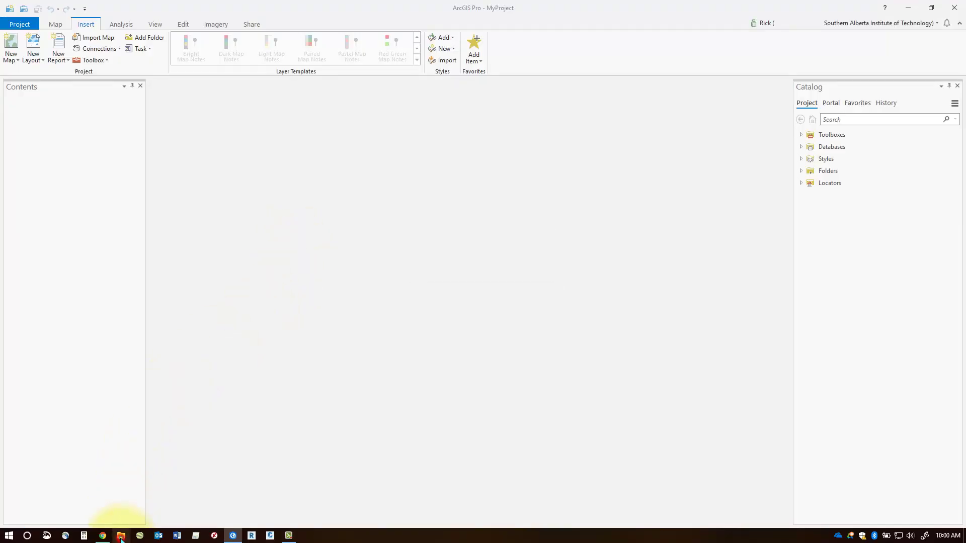
Switch to File Explorer and examine the geodatabase, index, project file and toolbox inside the ArcGIS Pro\MyProject folder.
{"action": "left_click", "coordinate": [121, 535]}
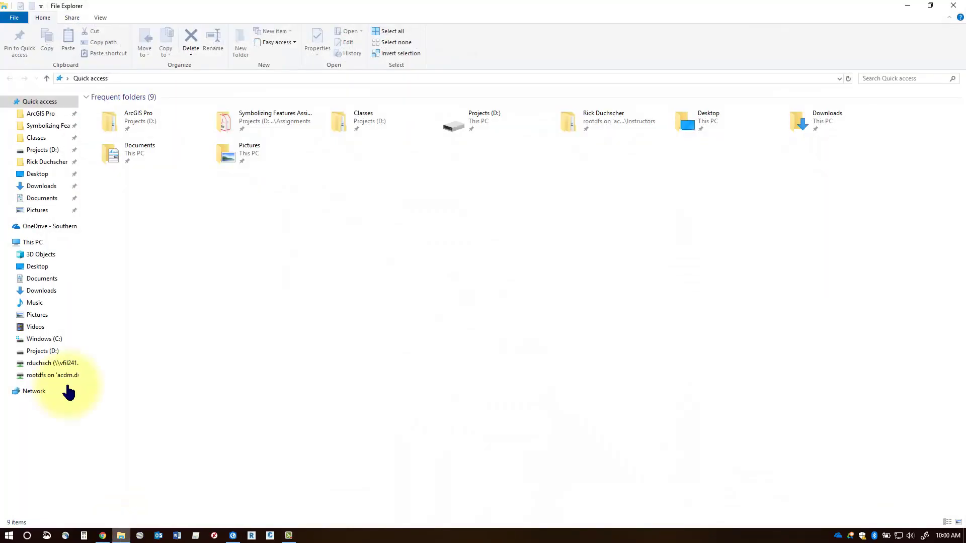
{"action": "left_click", "coordinate": [40, 113]}
{"action": "left_click", "coordinate": [120, 113]}
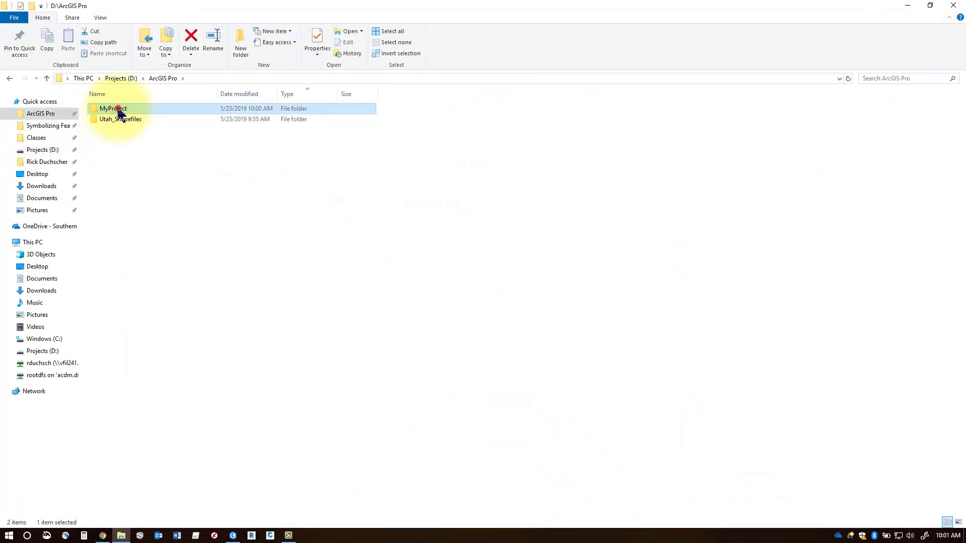
{"action": "double_click", "coordinate": [121, 112]}
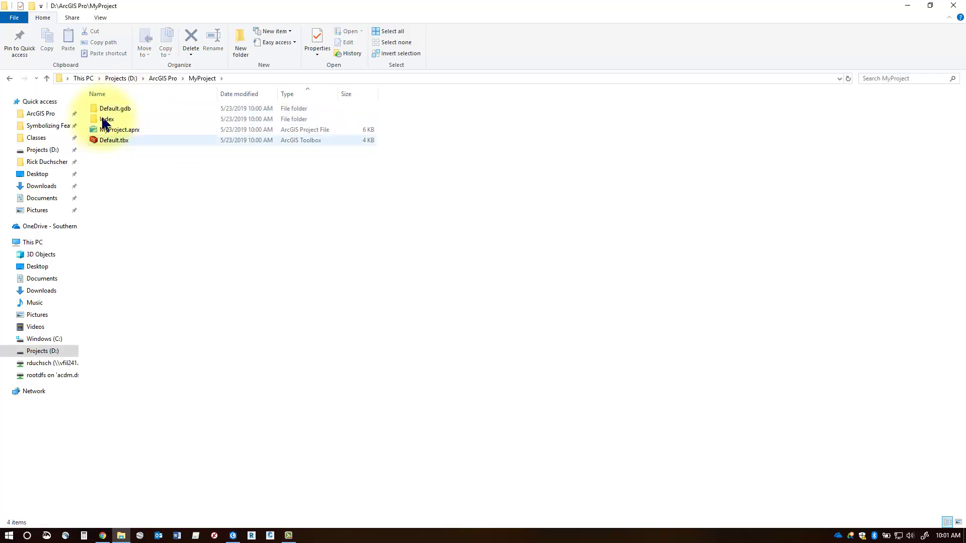
{"action": "left_click", "coordinate": [128, 108]}
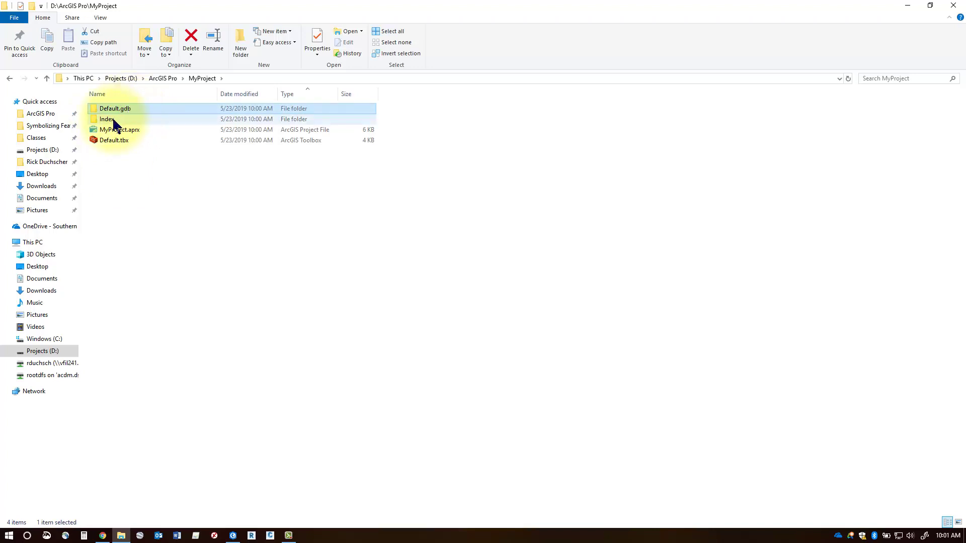
{"action": "left_click", "coordinate": [115, 121]}
{"action": "left_click", "coordinate": [119, 132]}
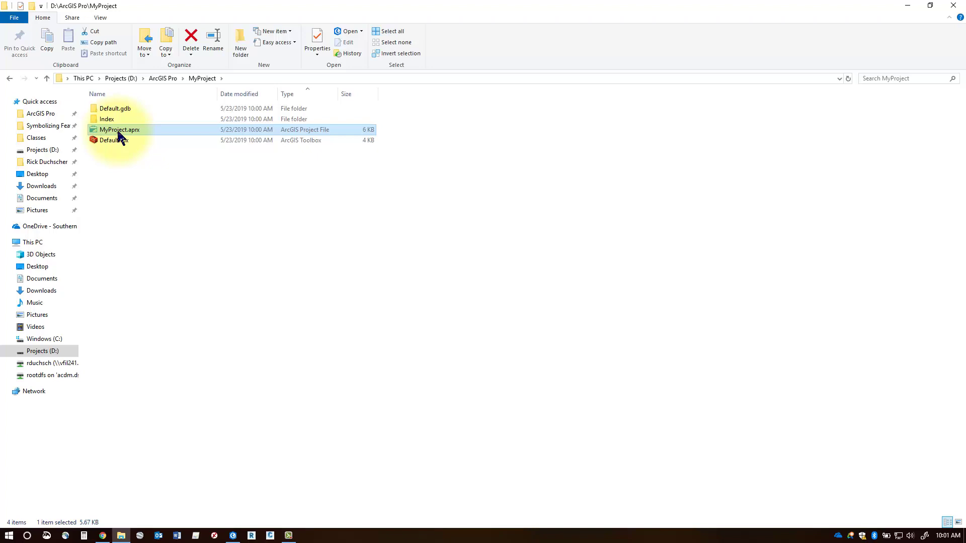
{"action": "left_click", "coordinate": [906, 5]}
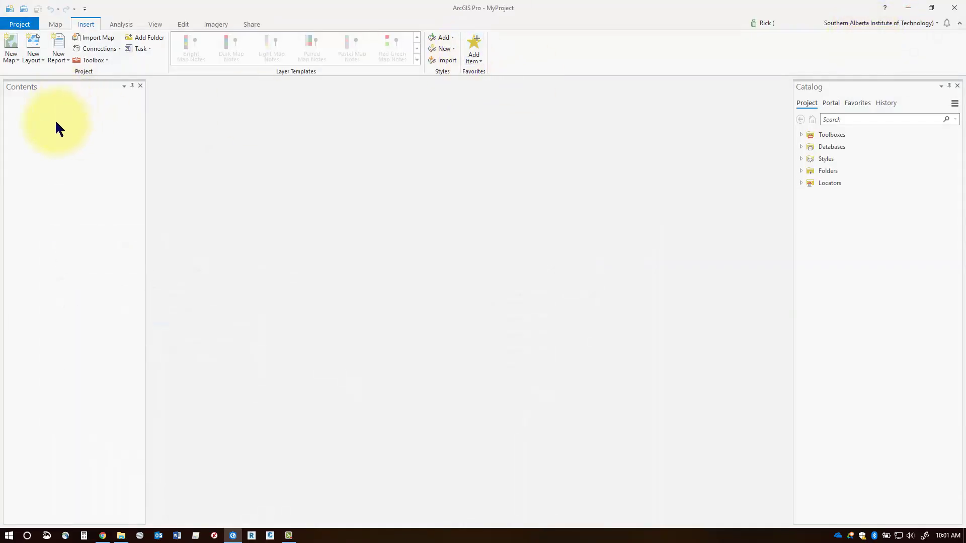
Insert a new map into the MyProject project.
{"action": "left_click", "coordinate": [26, 88]}
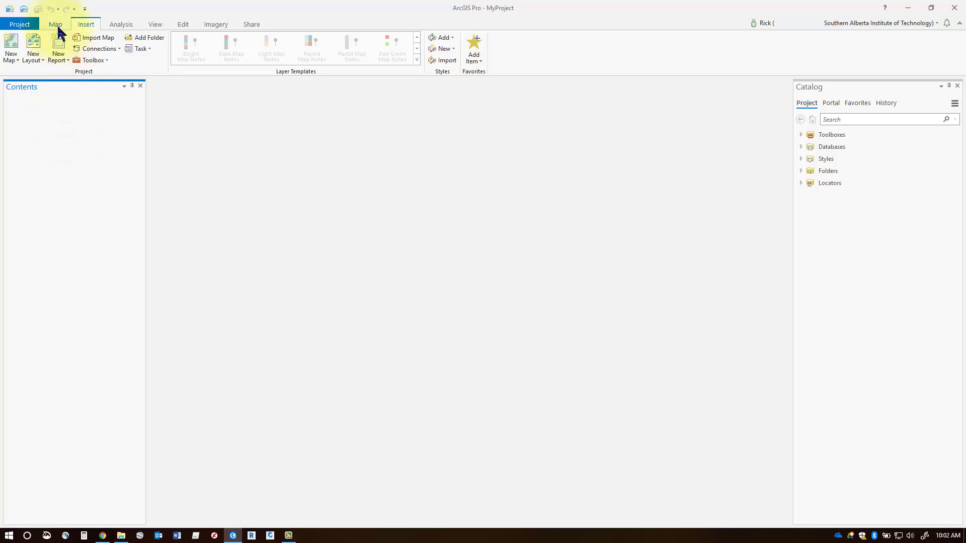
{"action": "left_click", "coordinate": [85, 24]}
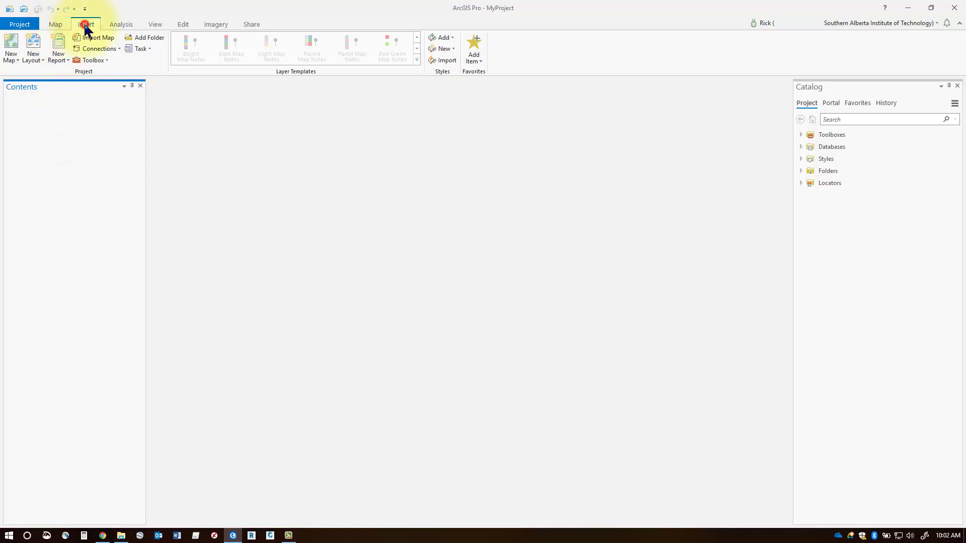
{"action": "left_click", "coordinate": [19, 61]}
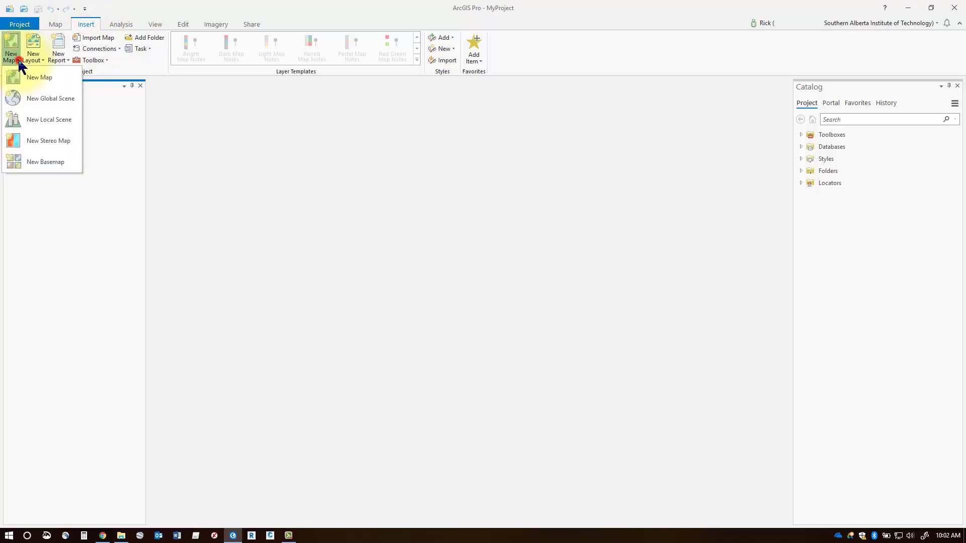
{"action": "left_click", "coordinate": [44, 79]}
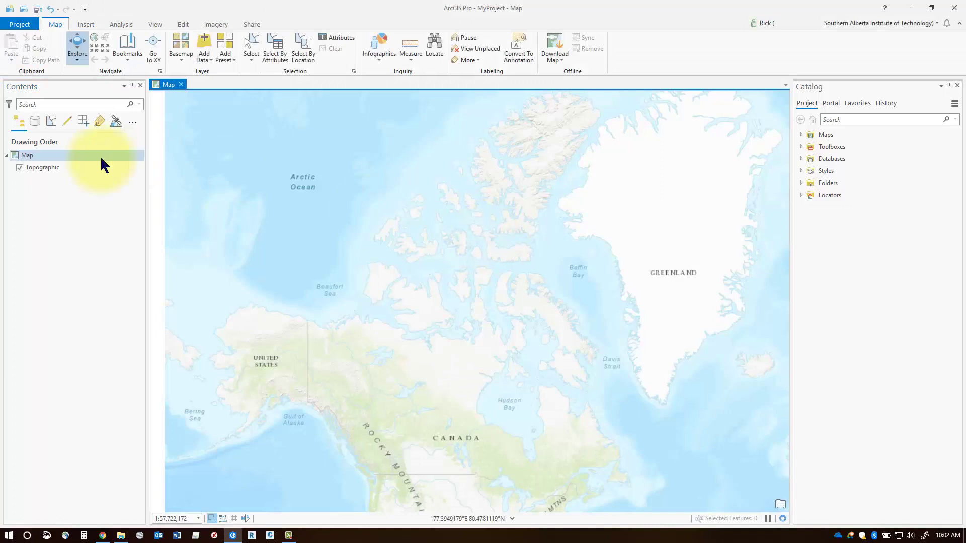
Toggle the Topographic layer off and back on, and review its layer commands and the available basemaps.
{"action": "left_click", "coordinate": [28, 153]}
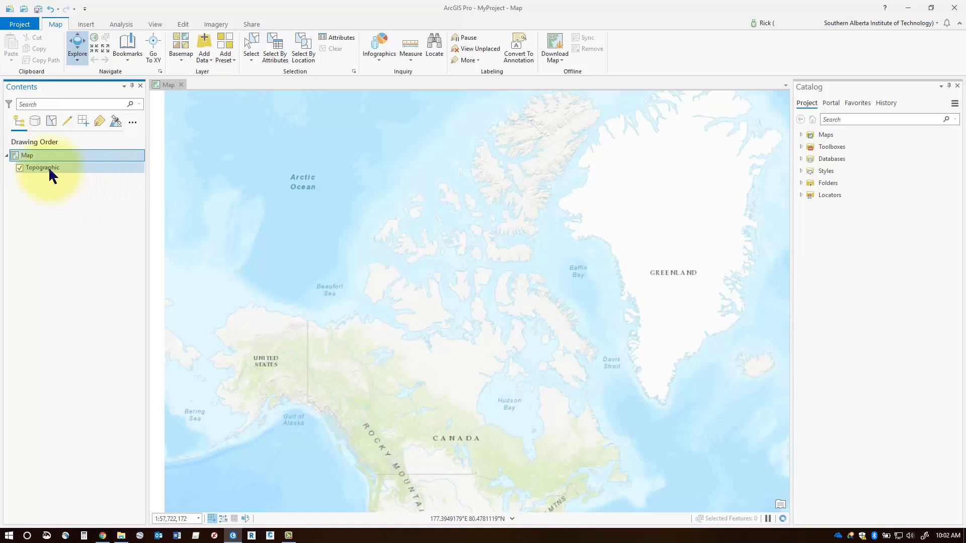
{"action": "left_click", "coordinate": [48, 168]}
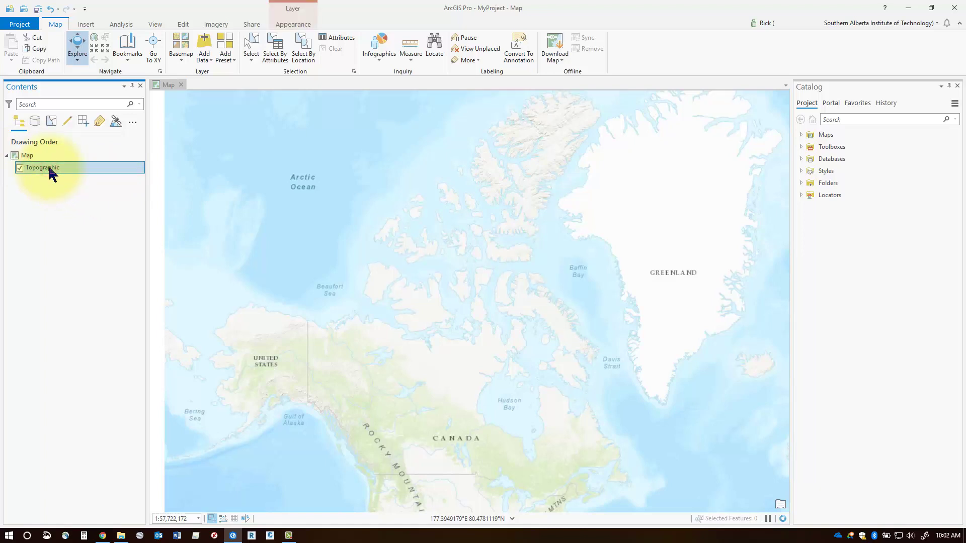
{"action": "left_click", "coordinate": [19, 168]}
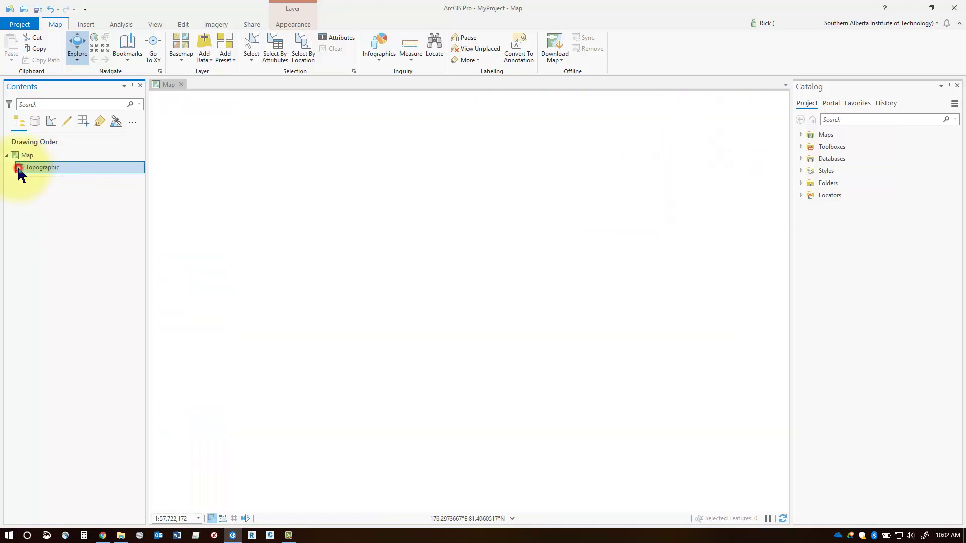
{"action": "left_click", "coordinate": [19, 168]}
{"action": "right_click", "coordinate": [36, 169]}
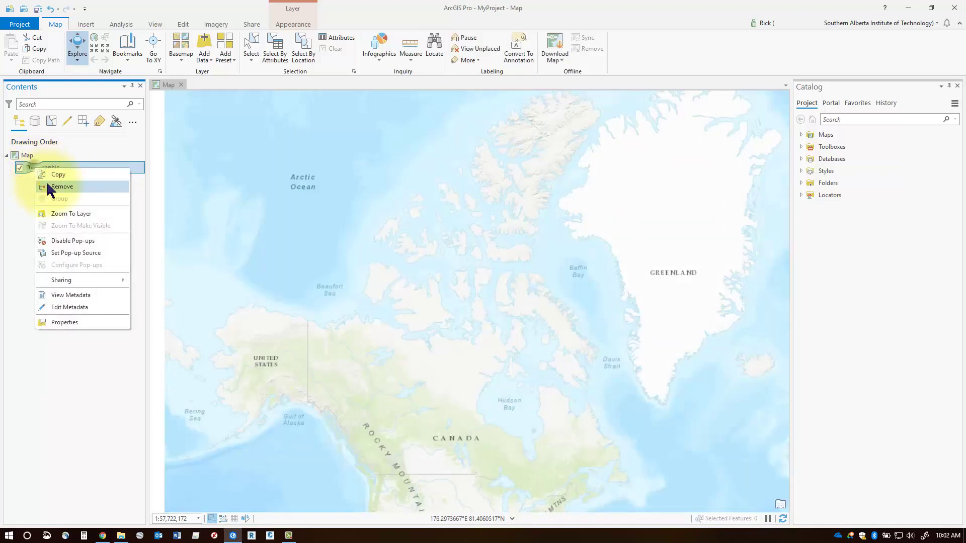
{"action": "left_click", "coordinate": [182, 58]}
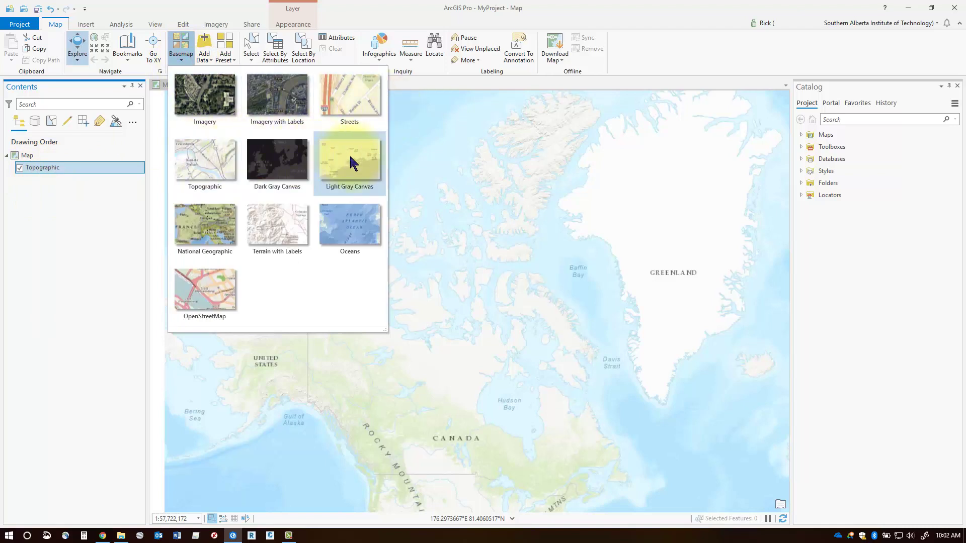
{"action": "left_click", "coordinate": [47, 211]}
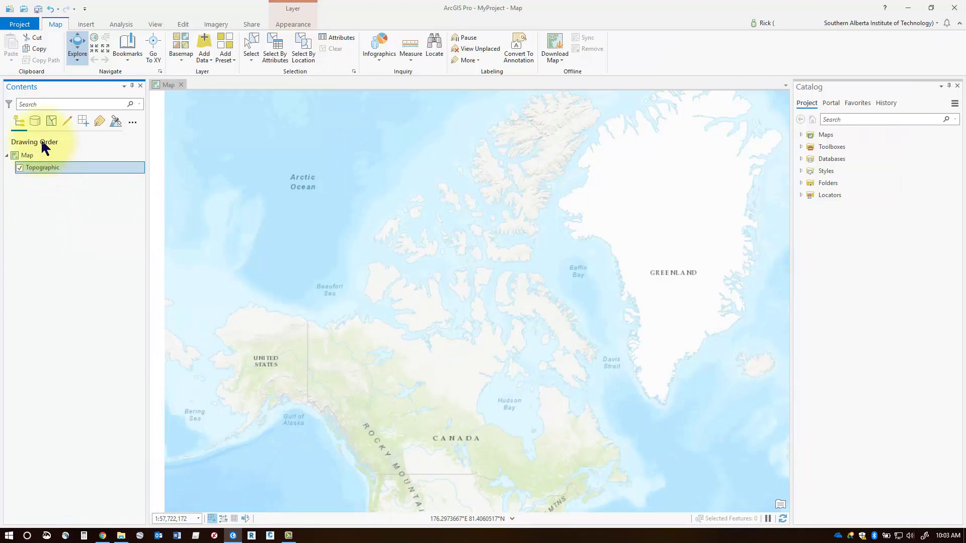
{"action": "left_click", "coordinate": [28, 88]}
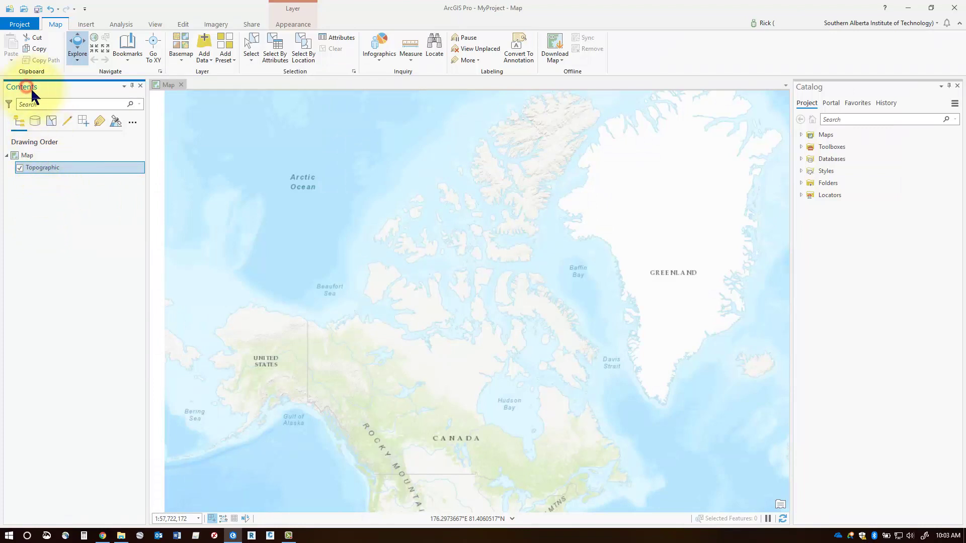
Set the map's display units to Meters in its properties and bring up the coordinate system settings.
{"action": "left_click", "coordinate": [28, 156]}
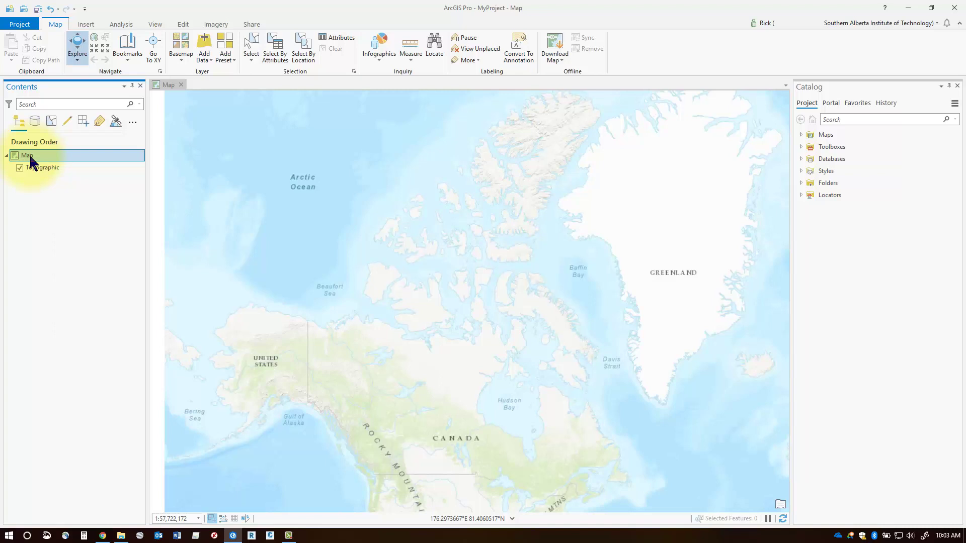
{"action": "right_click", "coordinate": [29, 153]}
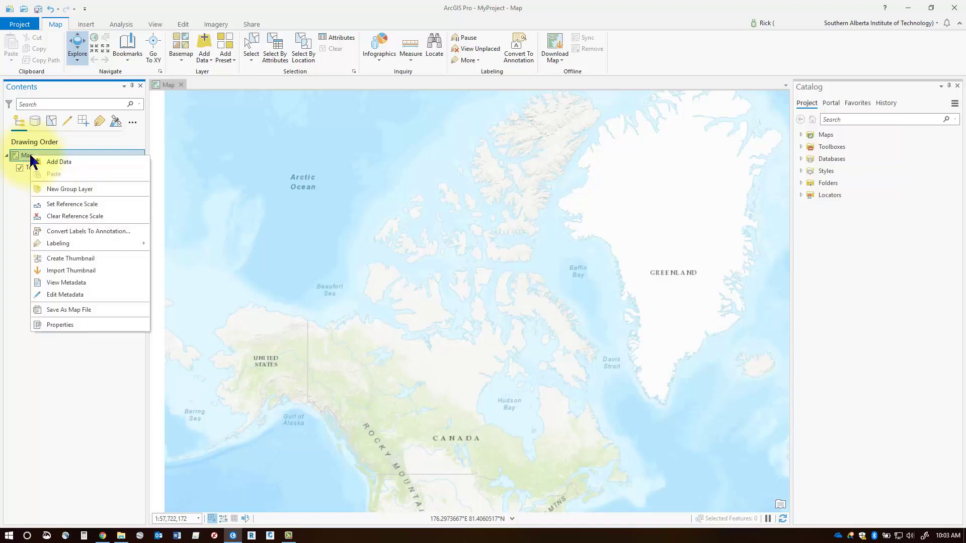
{"action": "left_click", "coordinate": [60, 324]}
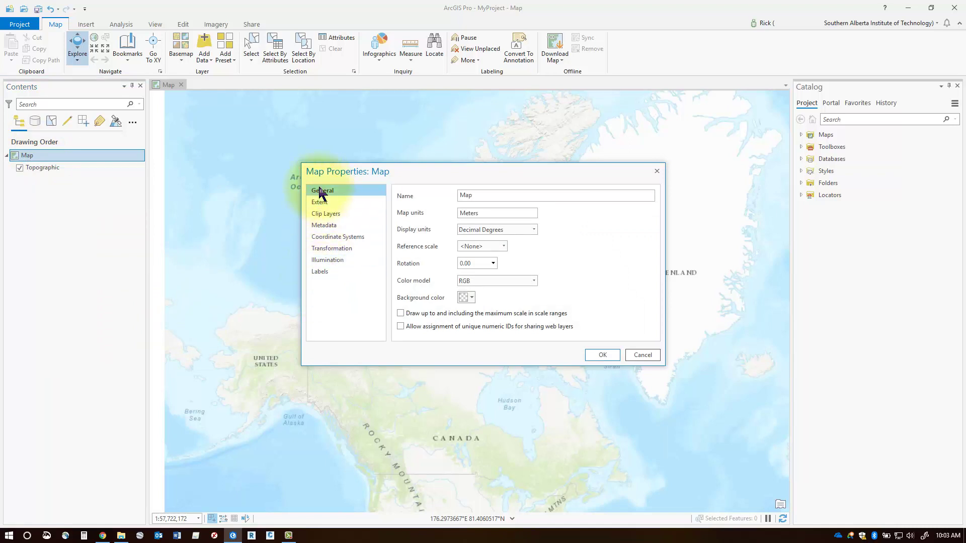
{"action": "left_click", "coordinate": [470, 232]}
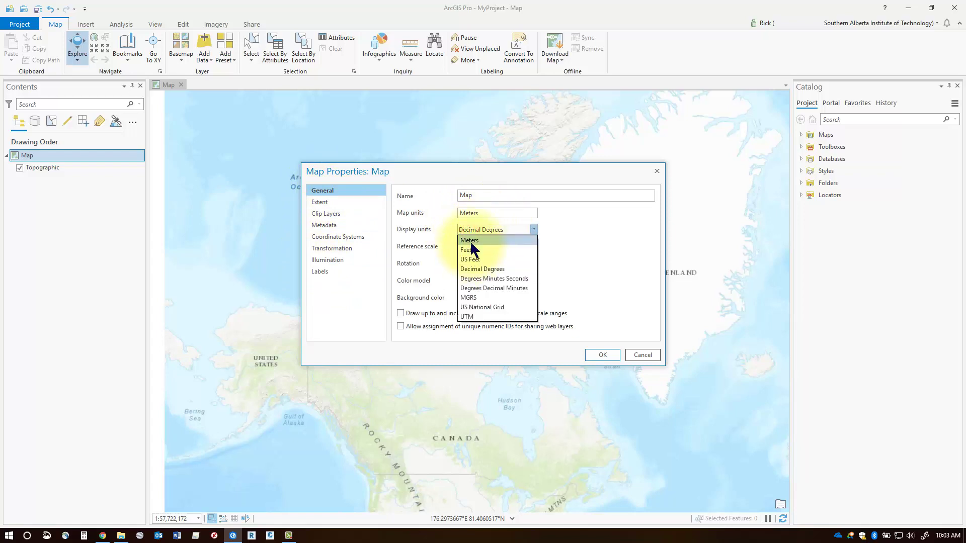
{"action": "left_click", "coordinate": [471, 244]}
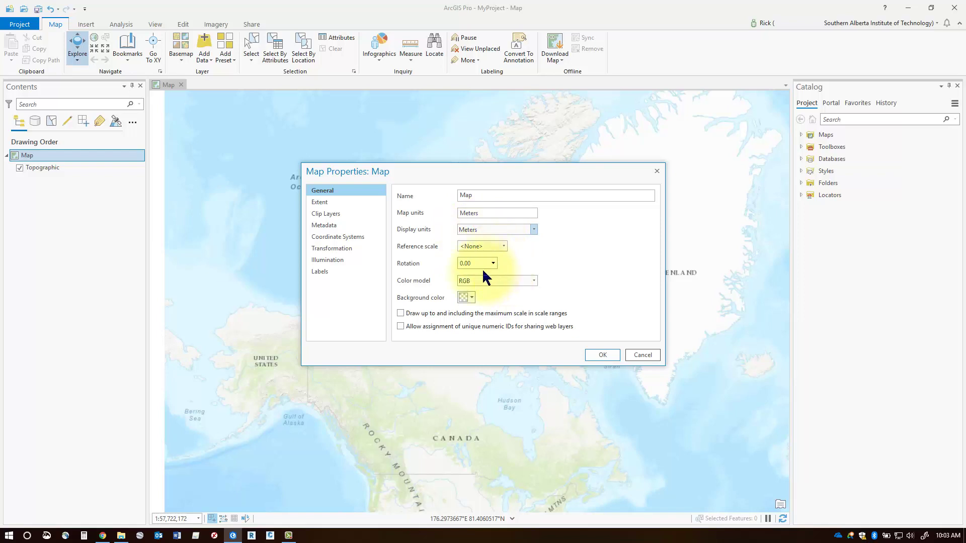
{"action": "left_click", "coordinate": [325, 202]}
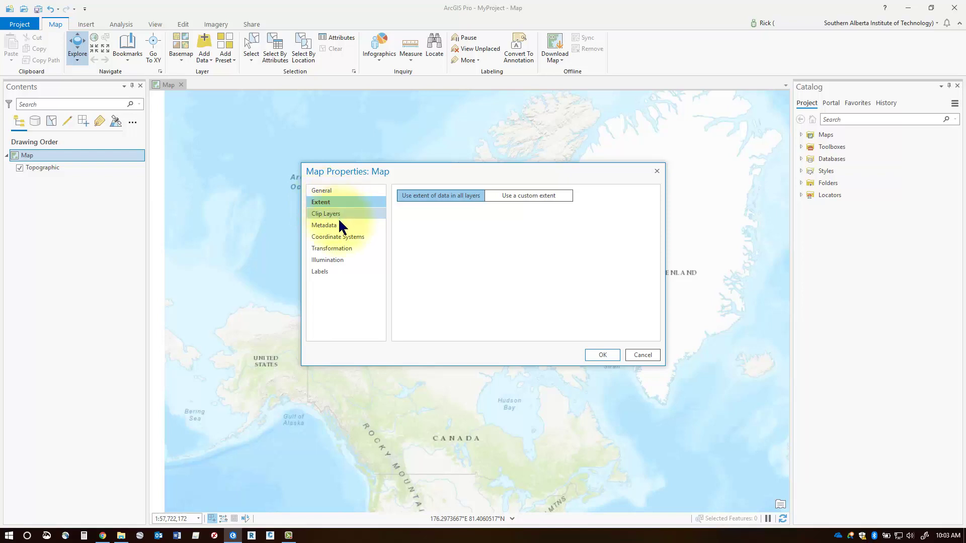
{"action": "left_click", "coordinate": [337, 240]}
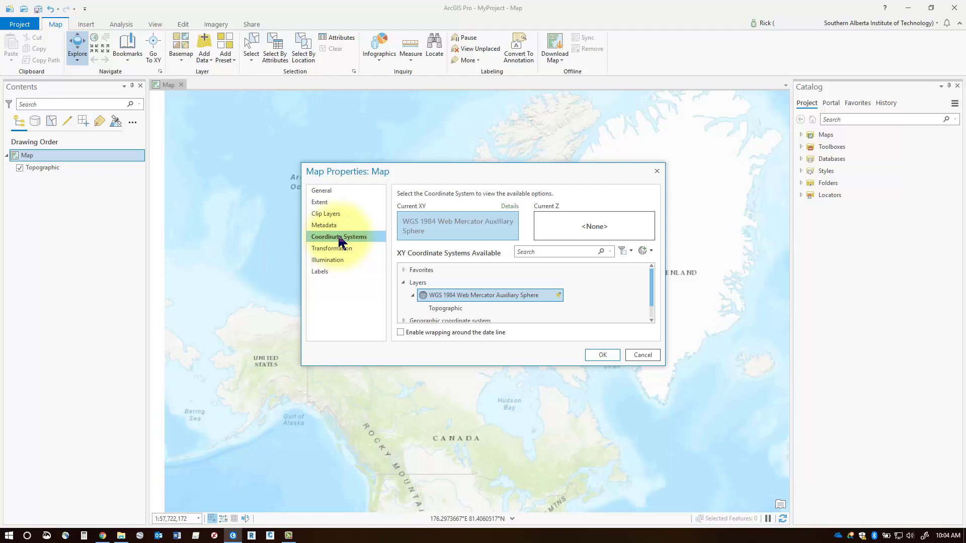
Switch to File Explorer and look in the Utah_Shapefiles folder inside ArcGIS Pro for the source data.
{"action": "left_click", "coordinate": [121, 535]}
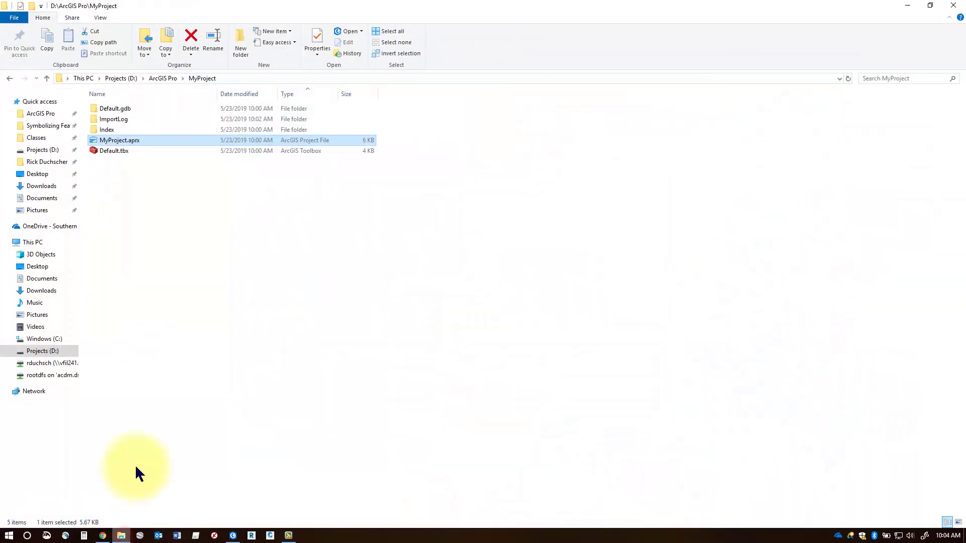
{"action": "left_click", "coordinate": [162, 78]}
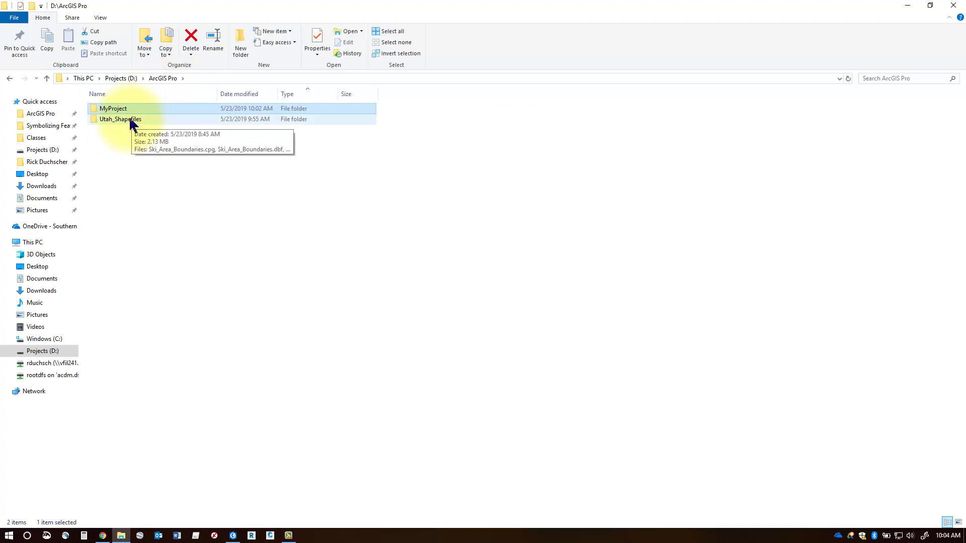
{"action": "double_click", "coordinate": [130, 120]}
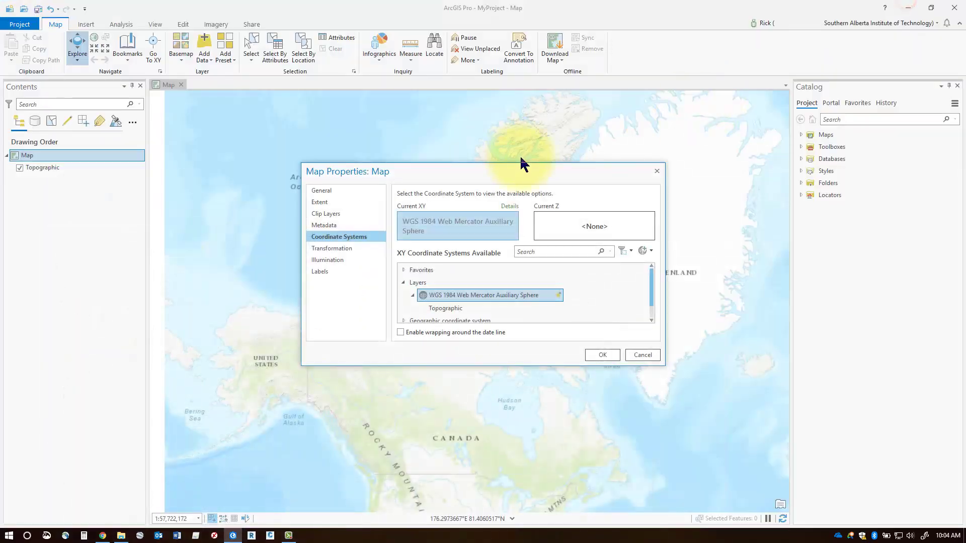
Look into the geographic coordinate systems group available in the map's coordinate system settings.
{"action": "left_click", "coordinate": [324, 236]}
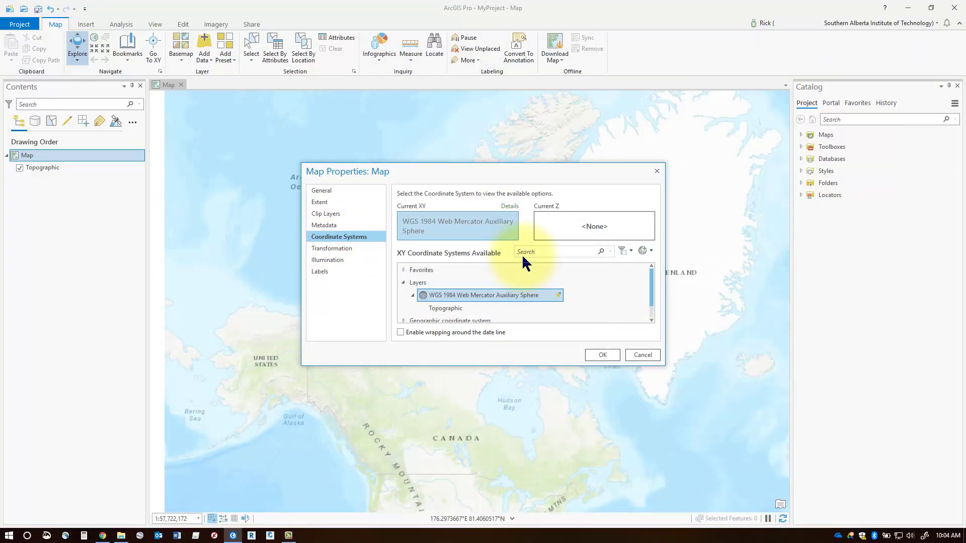
{"action": "scroll", "coordinate": [518, 296], "scroll_direction": "down", "scroll_amount": 1}
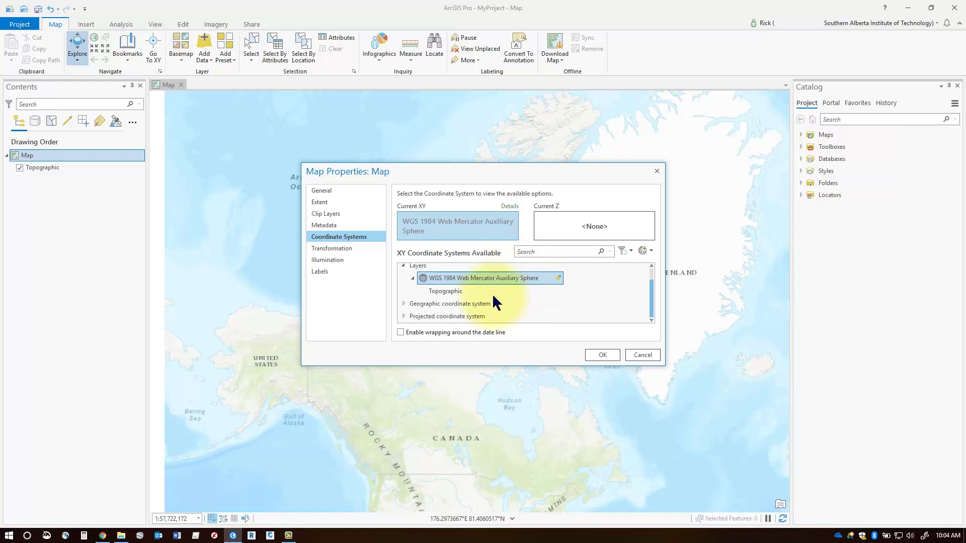
{"action": "left_click", "coordinate": [427, 304]}
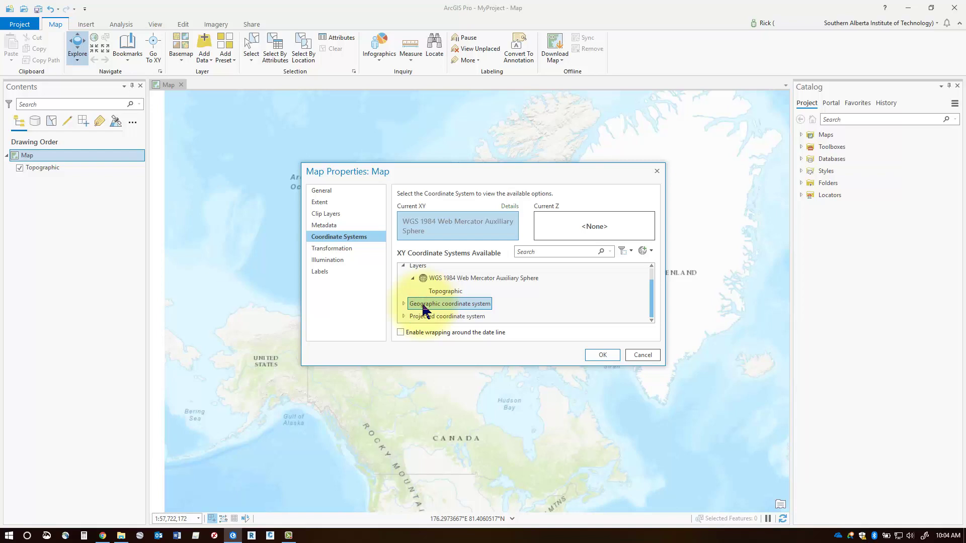
{"action": "left_click", "coordinate": [404, 303]}
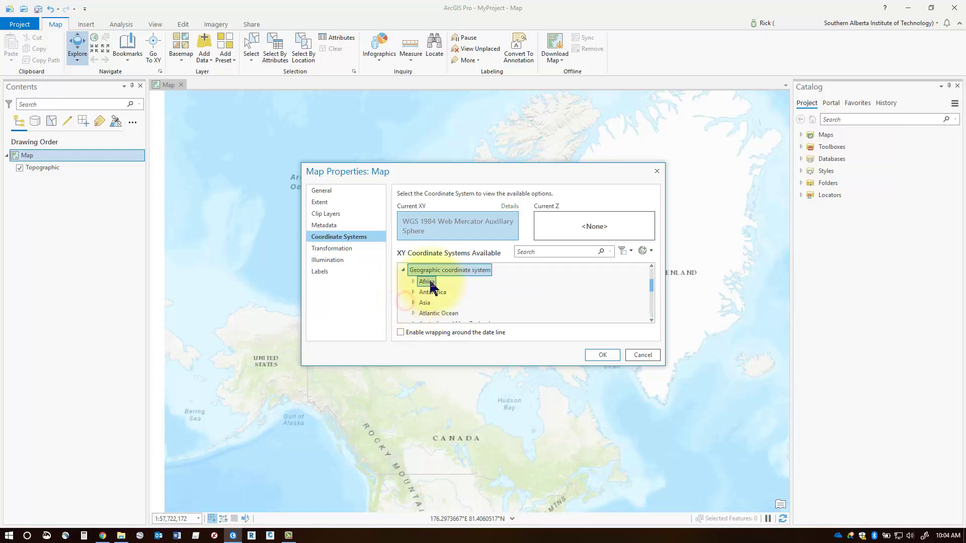
{"action": "left_click", "coordinate": [403, 270]}
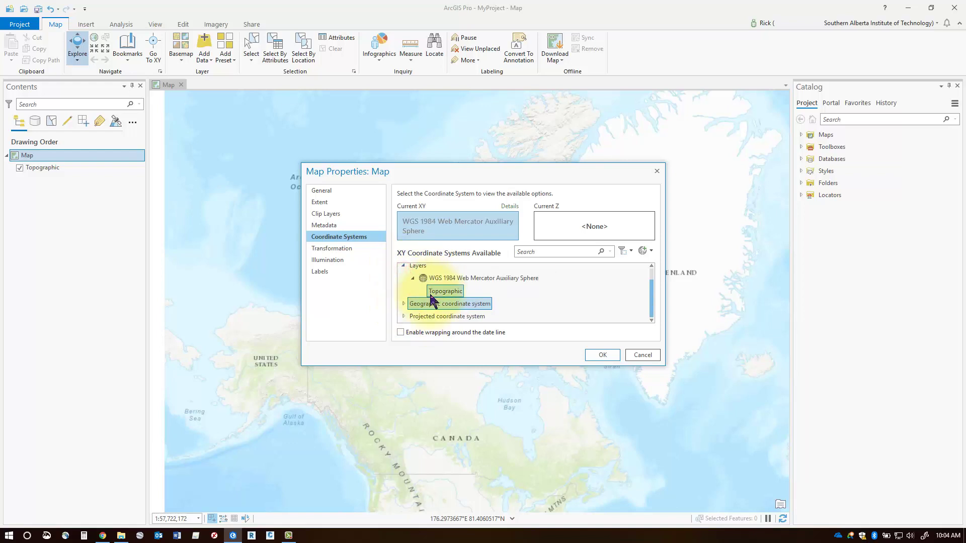
Expand the projected coordinate systems down to the State Plane group for NAD 1983 (2011) (Meters).
{"action": "left_click", "coordinate": [404, 317]}
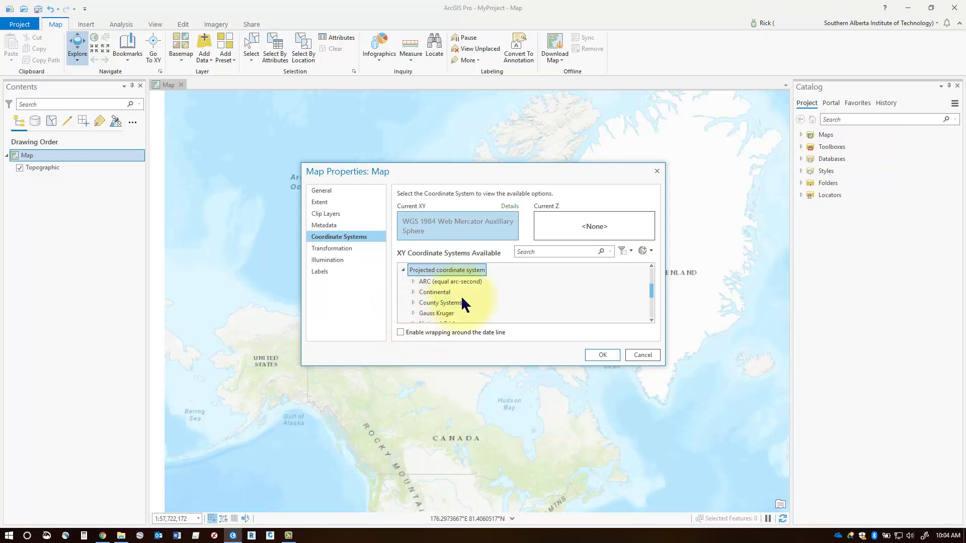
{"action": "scroll", "coordinate": [463, 303], "scroll_direction": "down", "scroll_amount": 1}
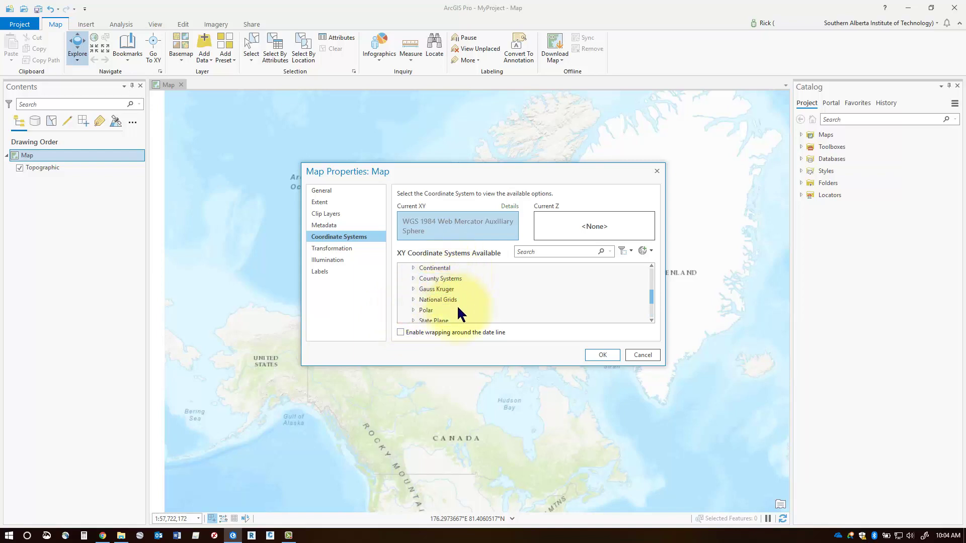
{"action": "scroll", "coordinate": [458, 309], "scroll_direction": "down", "scroll_amount": 1}
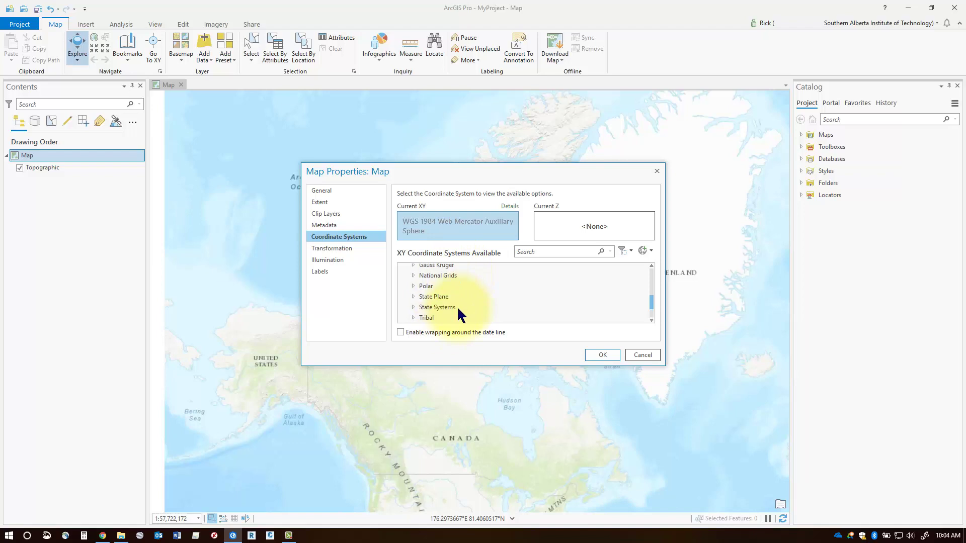
{"action": "left_click", "coordinate": [413, 297]}
{"action": "scroll", "coordinate": [466, 307], "scroll_direction": "down", "scroll_amount": 2}
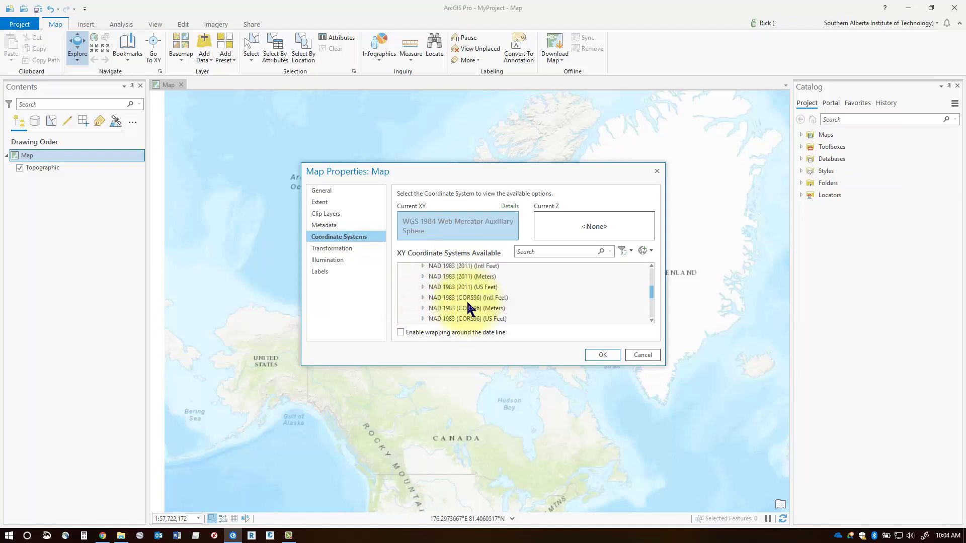
{"action": "left_click", "coordinate": [423, 276]}
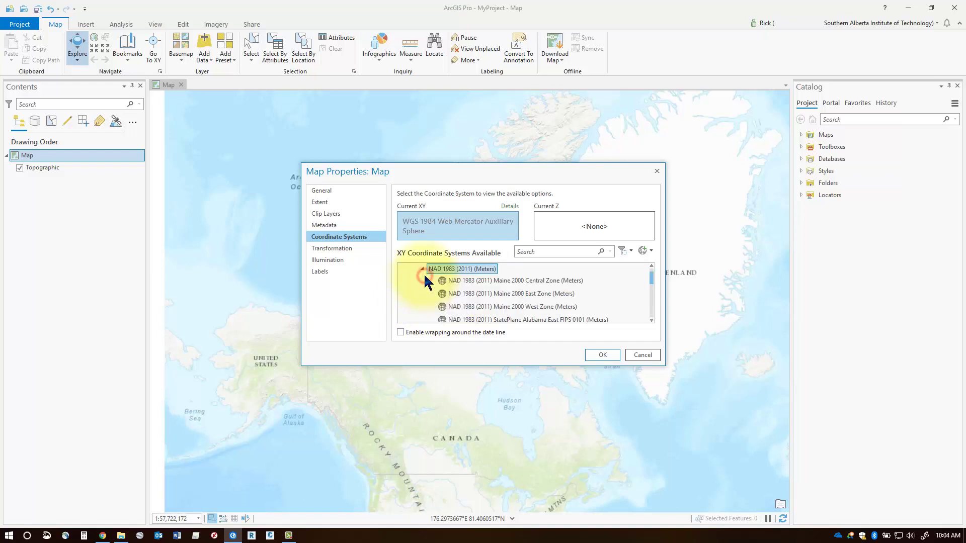
Set the map's XY coordinate system to NAD 1983 (2011) StatePlane Utah Central FIPS 4302 (Meters) and apply the map properties.
{"action": "scroll", "coordinate": [485, 301], "scroll_direction": "down", "scroll_amount": 4}
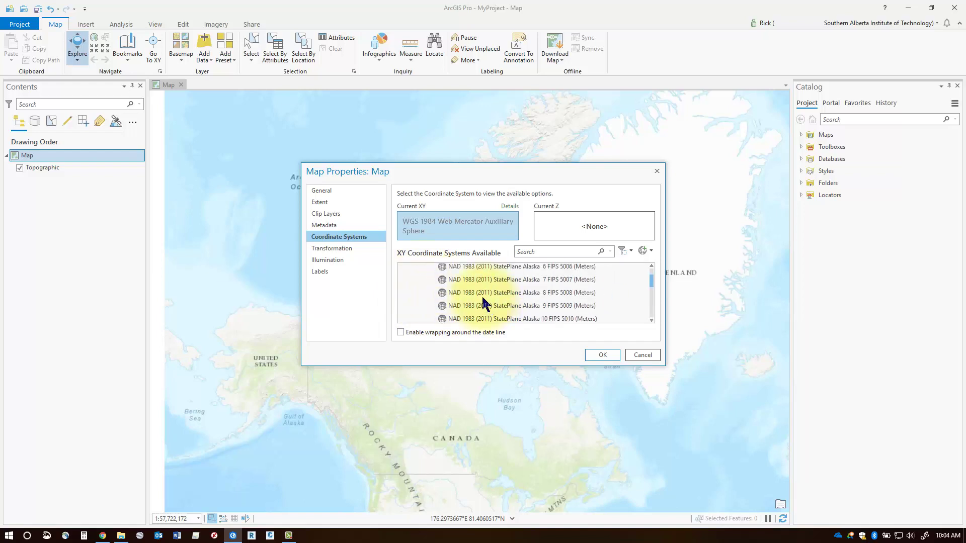
{"action": "scroll", "coordinate": [484, 303], "scroll_direction": "down", "scroll_amount": 15}
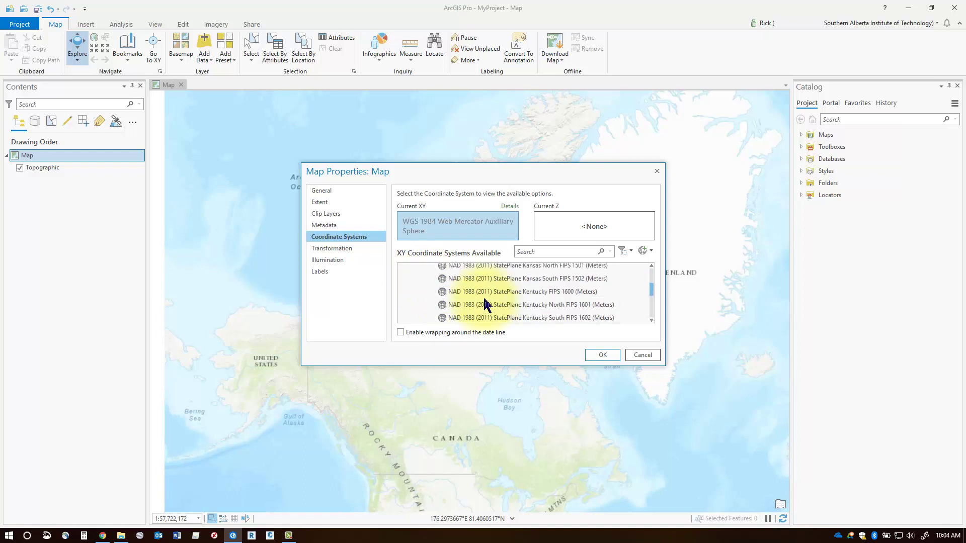
{"action": "scroll", "coordinate": [484, 301], "scroll_direction": "down", "scroll_amount": 12}
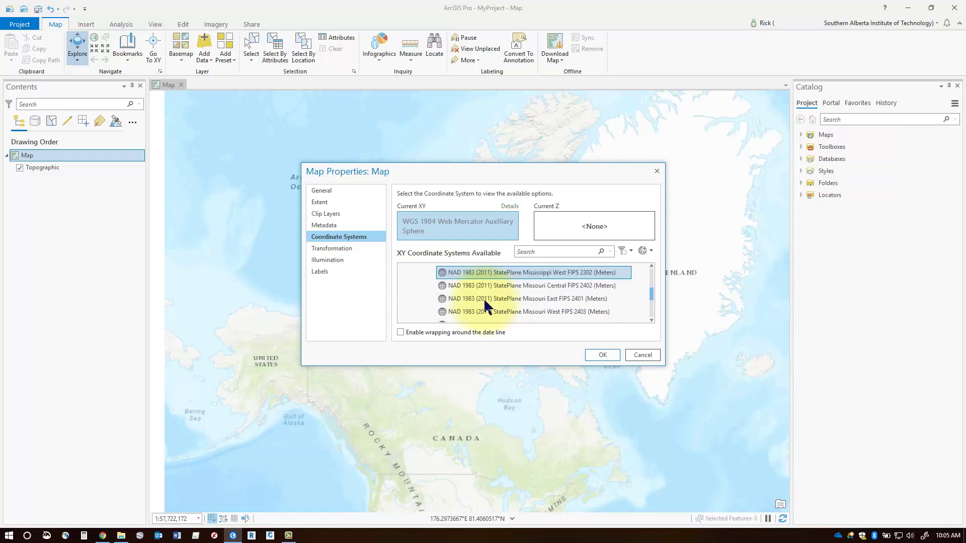
{"action": "scroll", "coordinate": [486, 304], "scroll_direction": "down", "scroll_amount": 6}
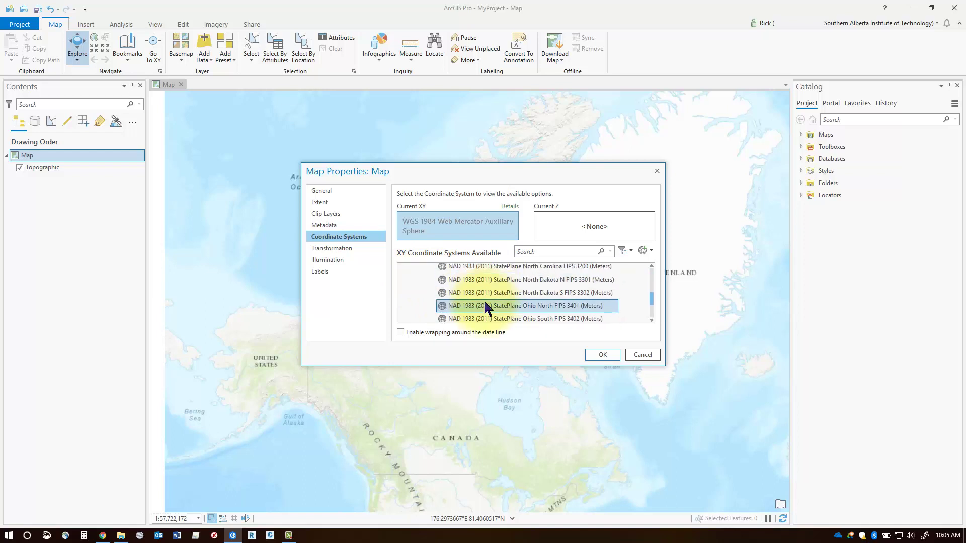
{"action": "scroll", "coordinate": [484, 306], "scroll_direction": "down", "scroll_amount": 8}
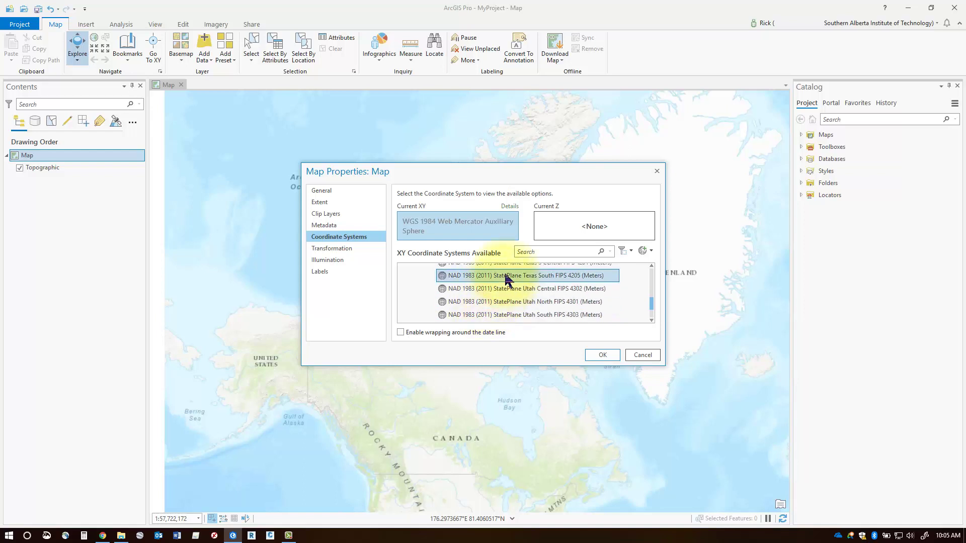
{"action": "left_click", "coordinate": [499, 291]}
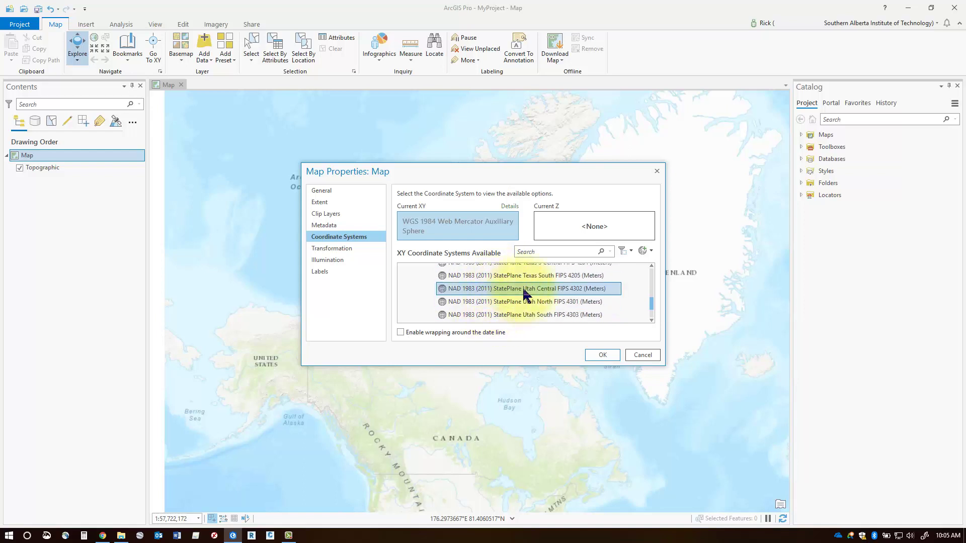
{"action": "left_click", "coordinate": [601, 355]}
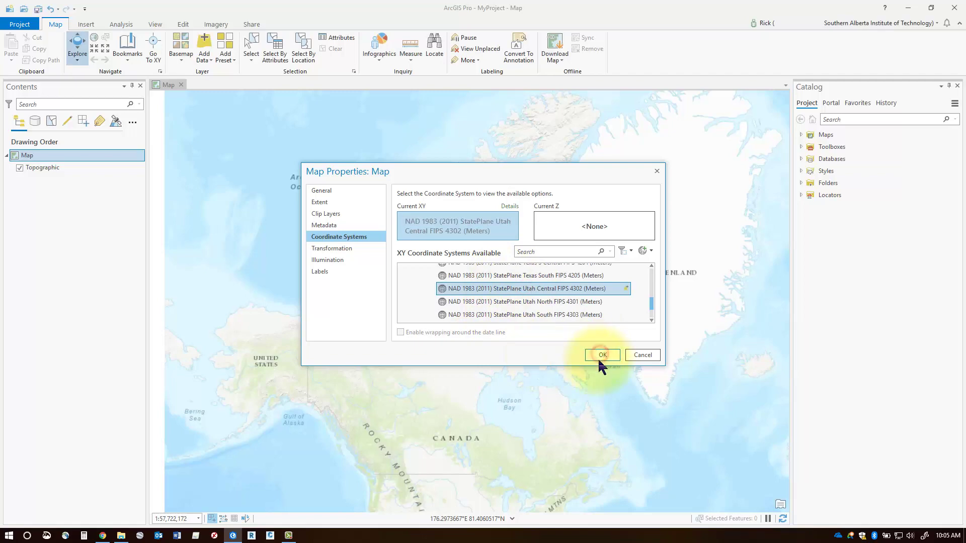
{"action": "left_click", "coordinate": [597, 356]}
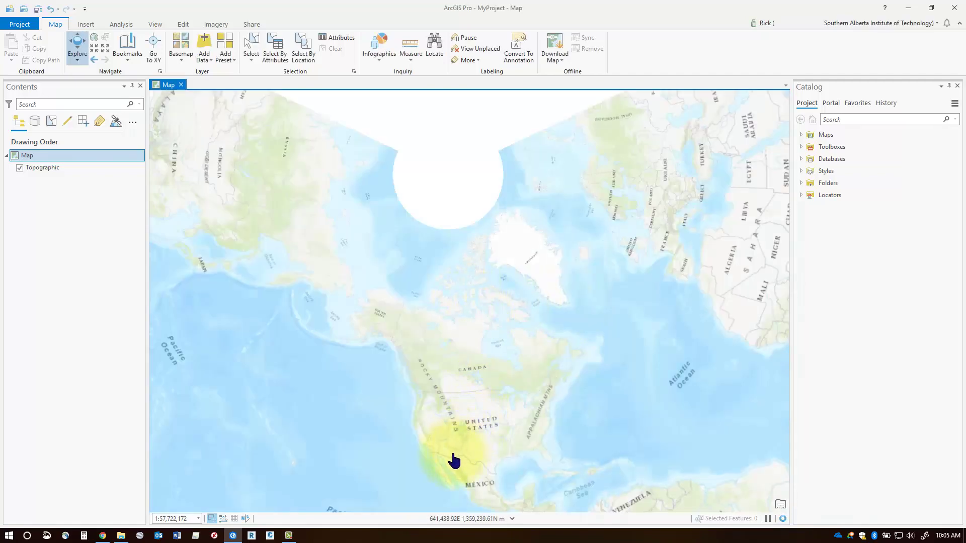
Insert a second new map into the MyProject project.
{"action": "scroll", "coordinate": [453, 448], "scroll_direction": "up", "scroll_amount": 3}
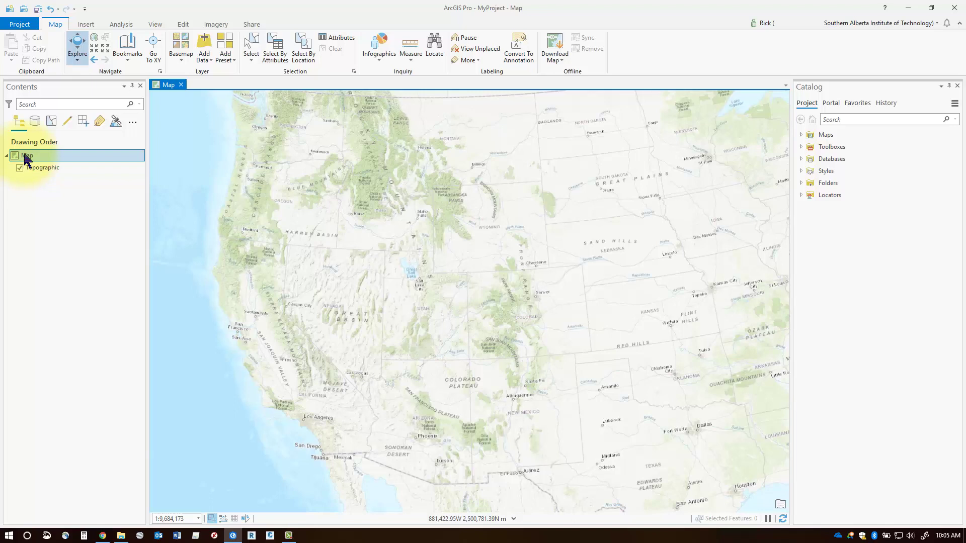
{"action": "left_click", "coordinate": [82, 24]}
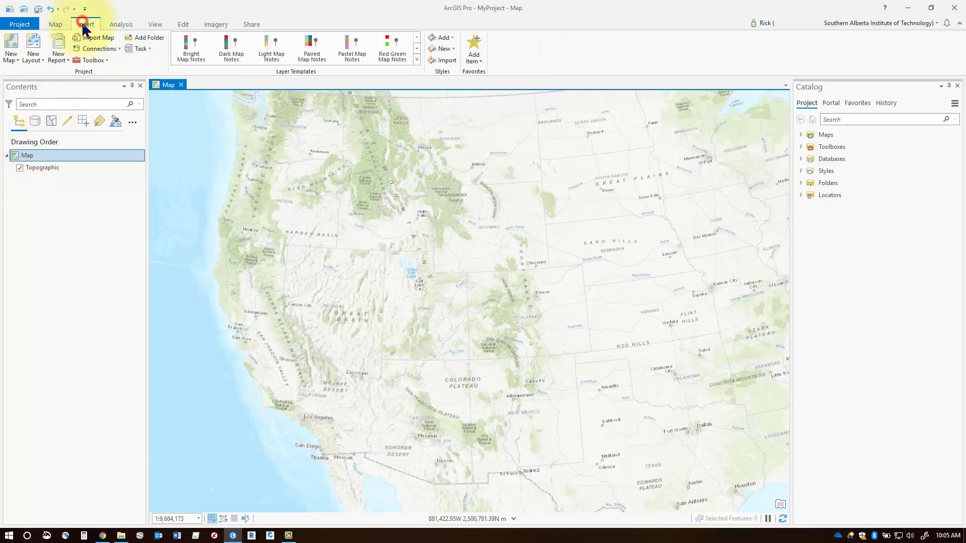
{"action": "left_click", "coordinate": [11, 60]}
{"action": "left_click", "coordinate": [37, 78]}
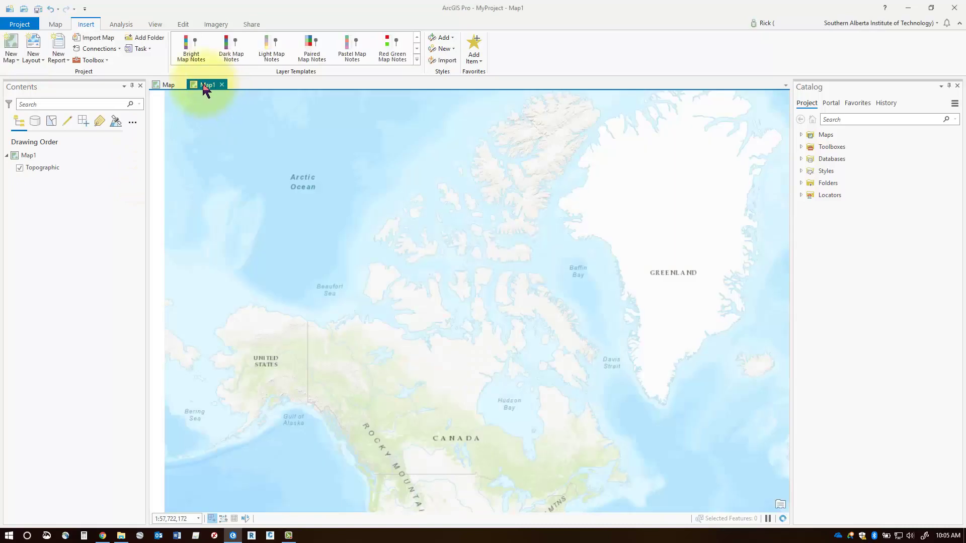
Switch between the first map and the newly inserted map to compare their views and contents.
{"action": "left_click", "coordinate": [165, 86]}
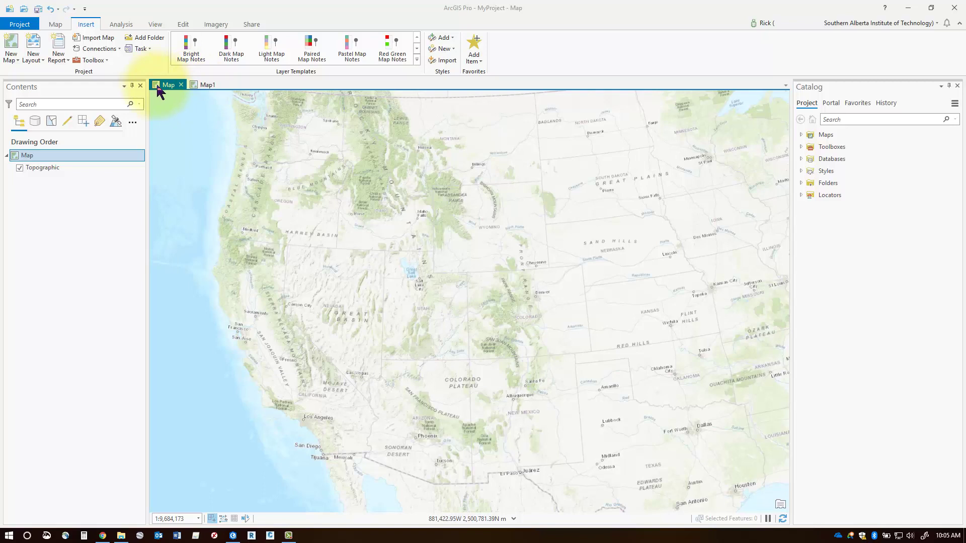
{"action": "left_click", "coordinate": [197, 84]}
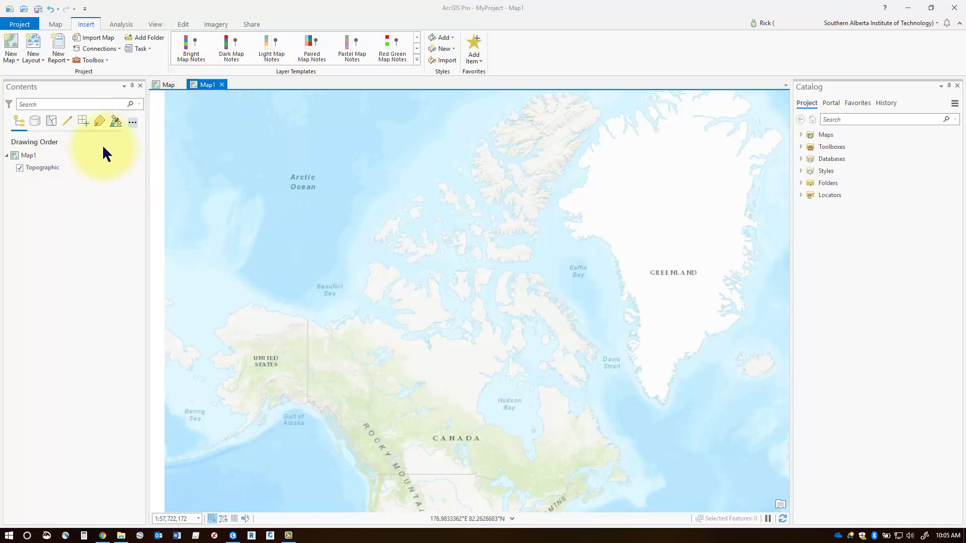
{"action": "left_click", "coordinate": [237, 83]}
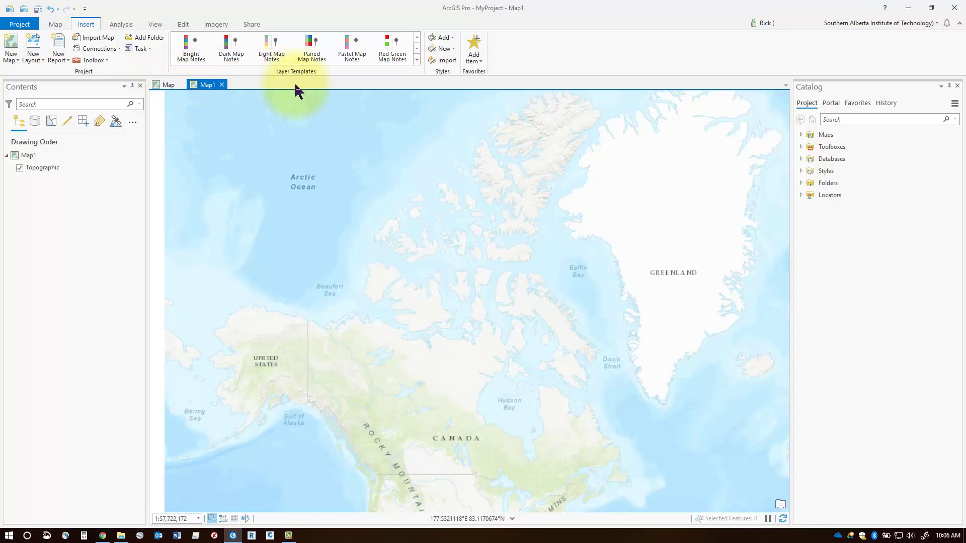
Rename the first map as State Plane and save the project.
{"action": "left_click", "coordinate": [164, 85]}
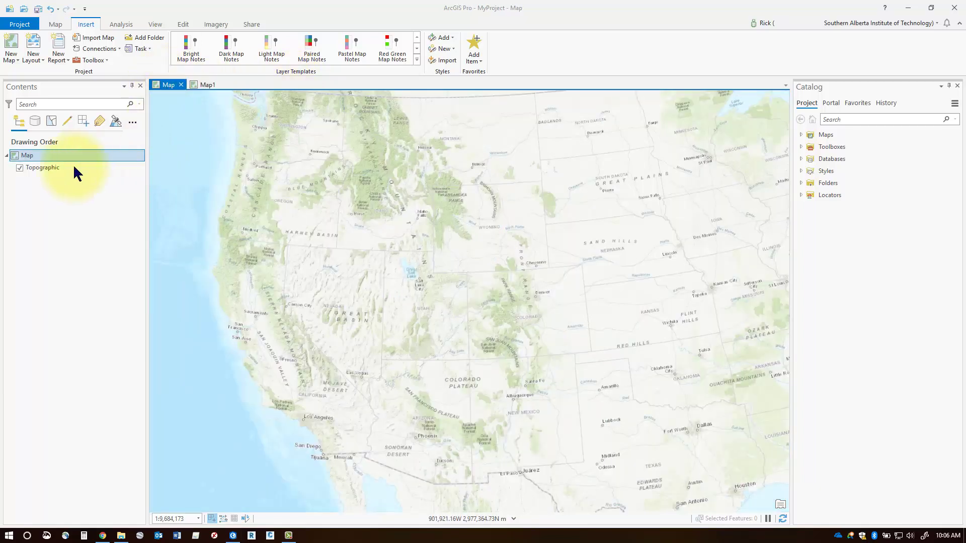
{"action": "left_click", "coordinate": [28, 157]}
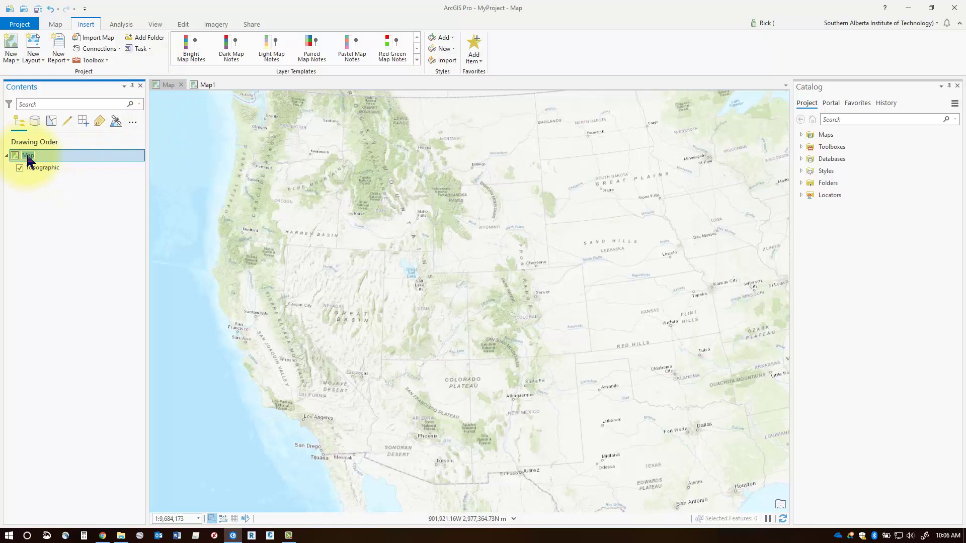
{"action": "type", "text": "State Plane"}
{"action": "key", "text": "Return"}
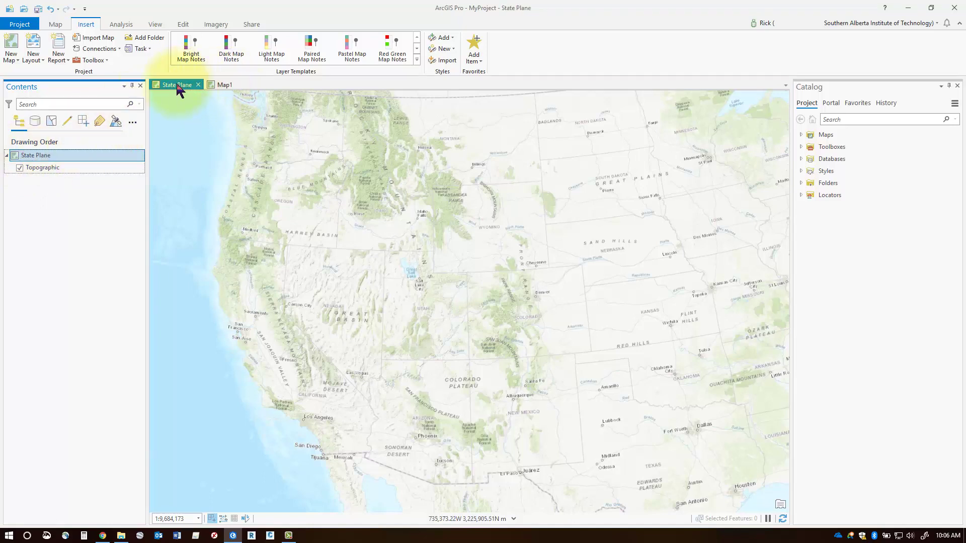
{"action": "left_click", "coordinate": [38, 9]}
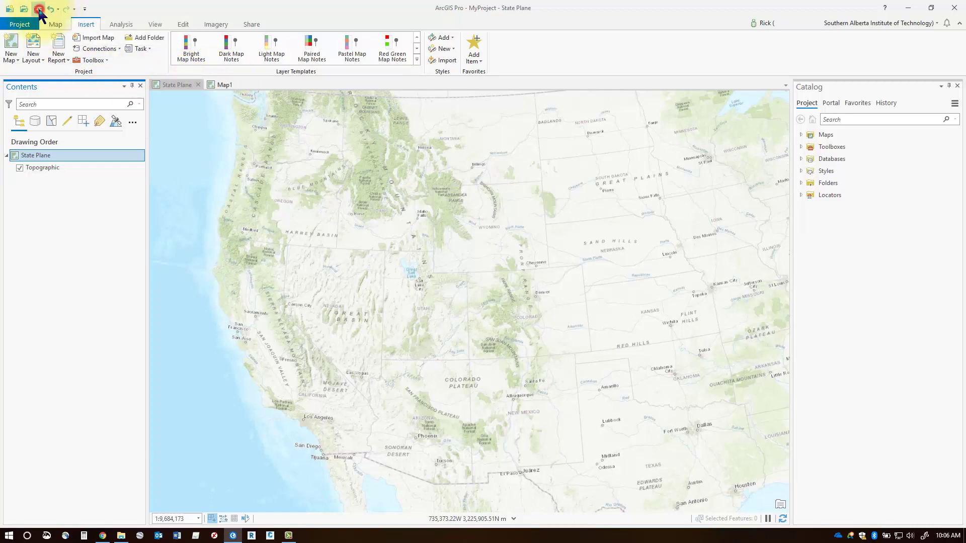